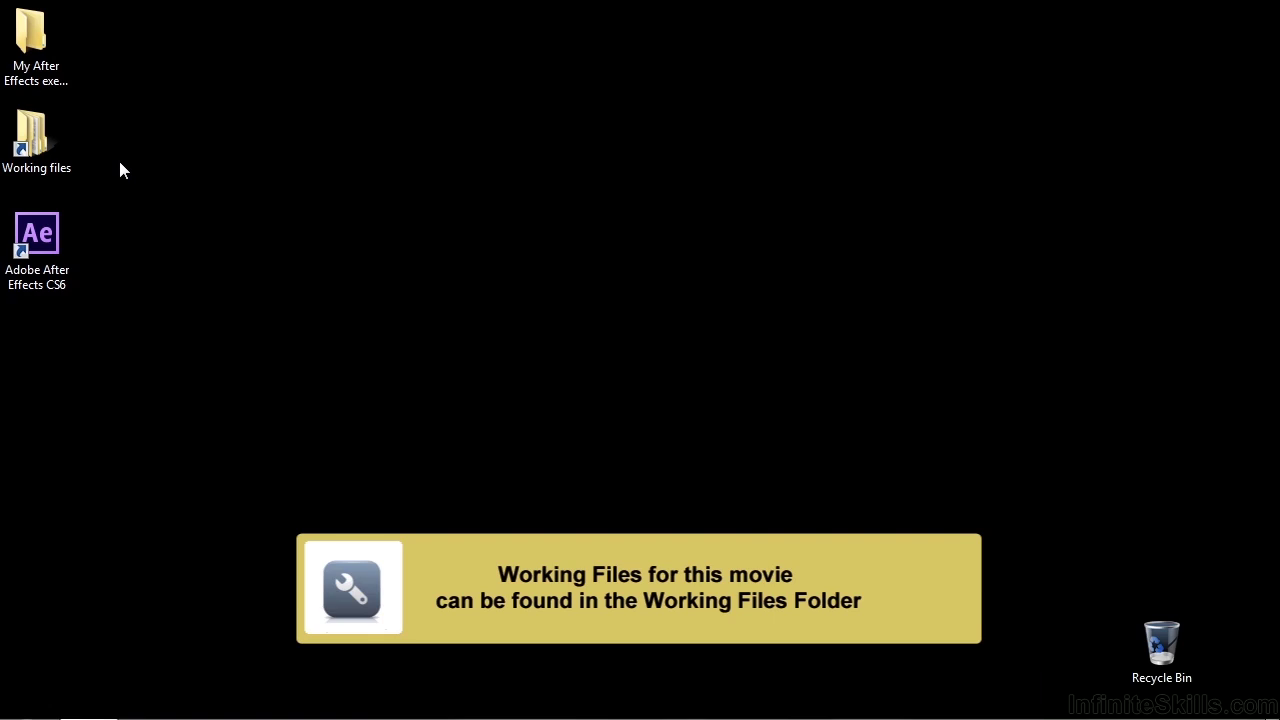
- Open 1203-recording-pin.aep from Working Files > After Effects projects
{"action": "double_click", "coordinate": [42, 142]}
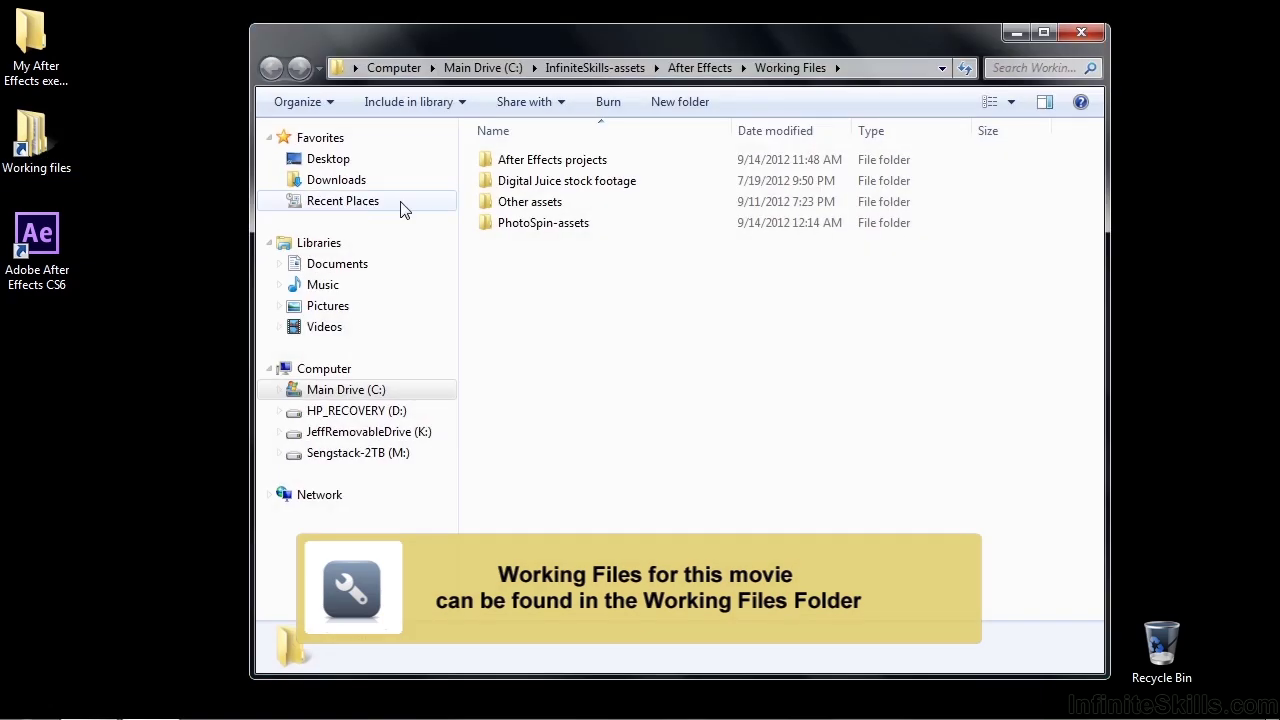
{"action": "double_click", "coordinate": [543, 162]}
{"action": "scroll", "coordinate": [600, 520], "scroll_direction": "down", "scroll_amount": 5}
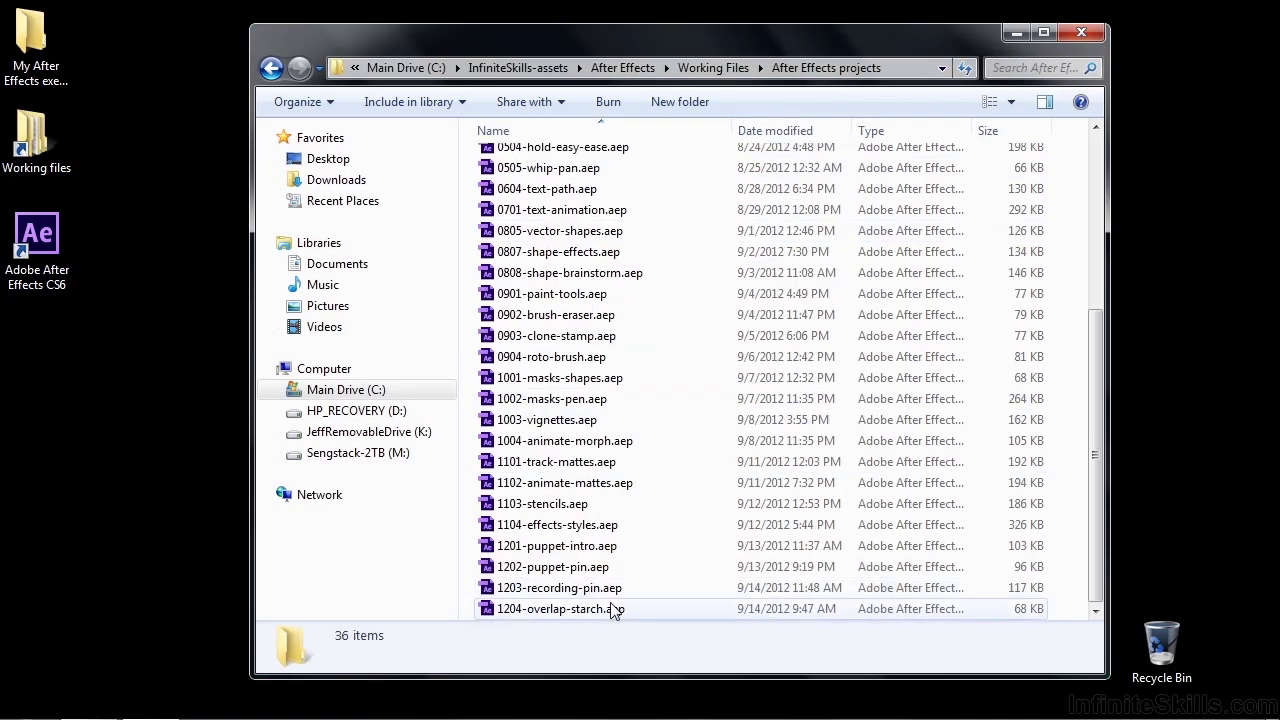
{"action": "double_click", "coordinate": [540, 590]}
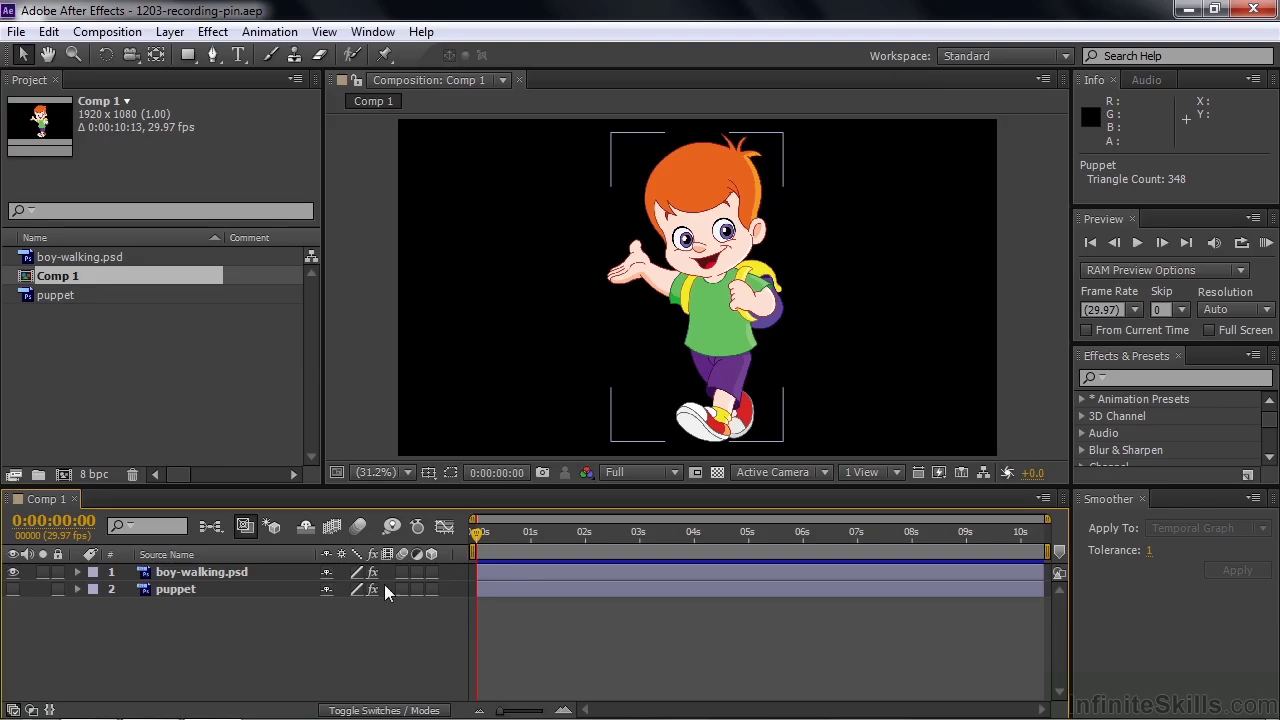
{"action": "left_click", "coordinate": [13, 589]}
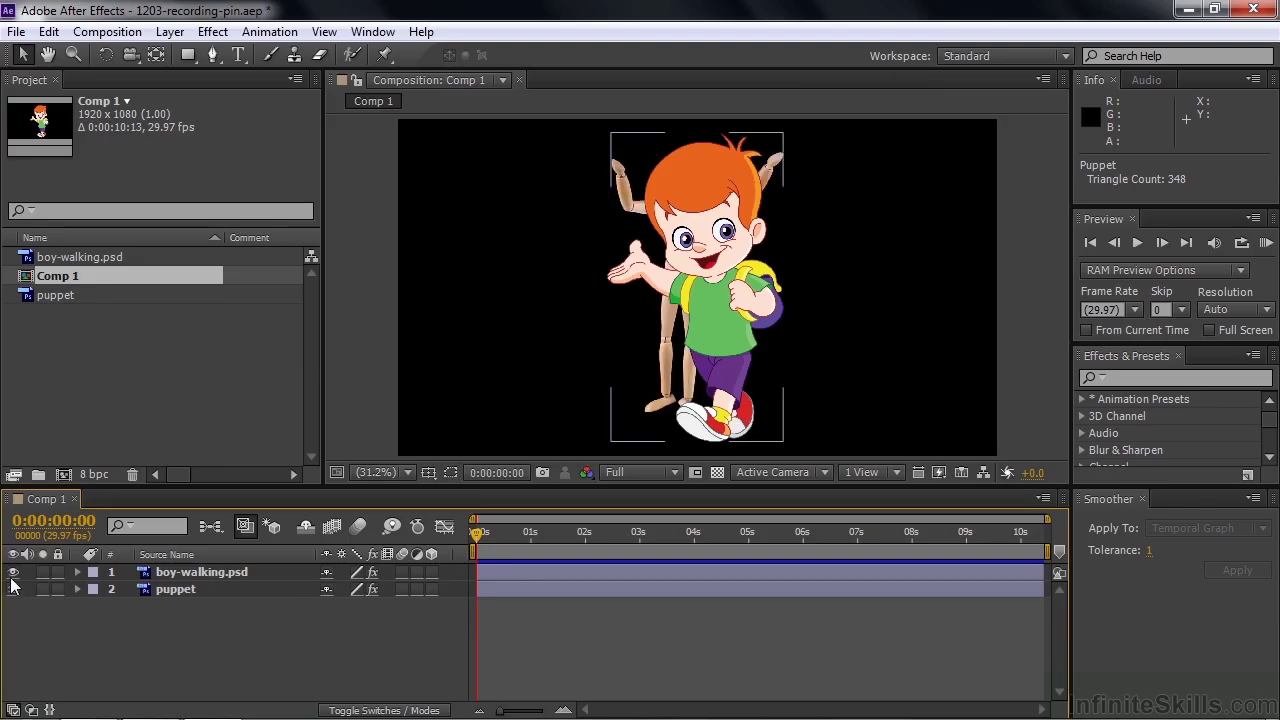
{"action": "left_click", "coordinate": [13, 572]}
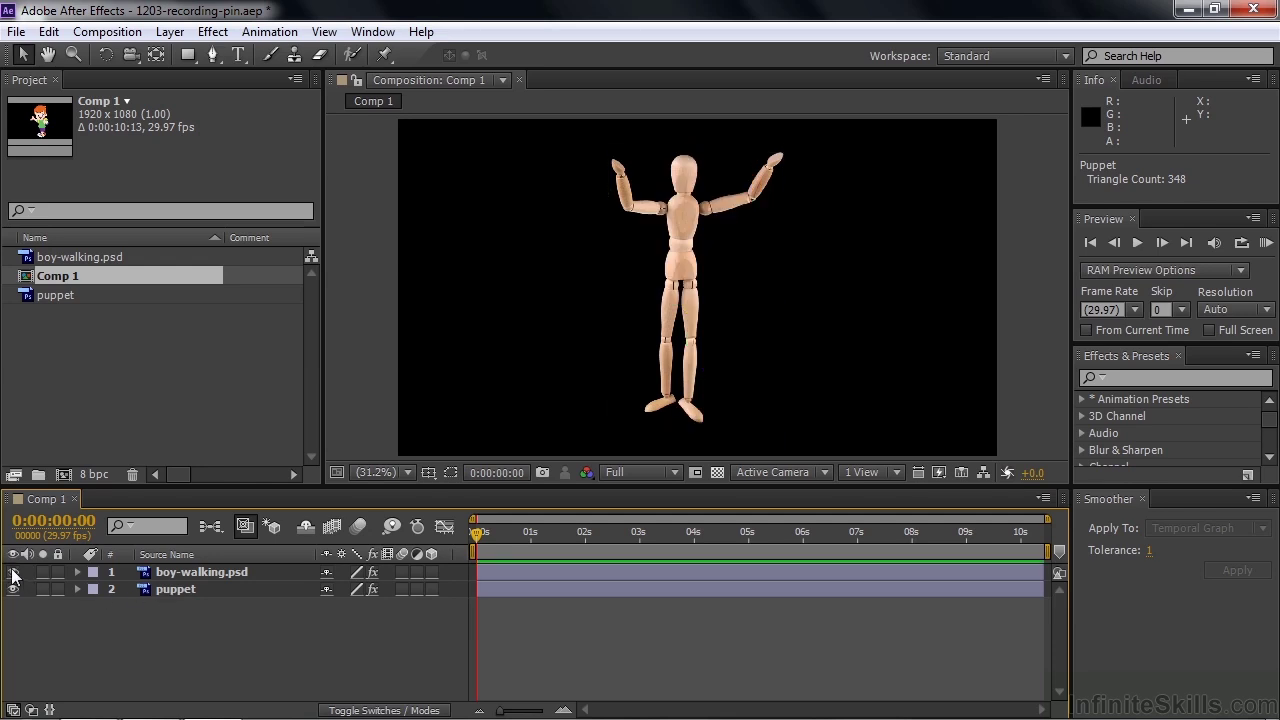
{"action": "left_click", "coordinate": [13, 572]}
{"action": "left_click", "coordinate": [13, 589]}
{"action": "left_click", "coordinate": [167, 574]}
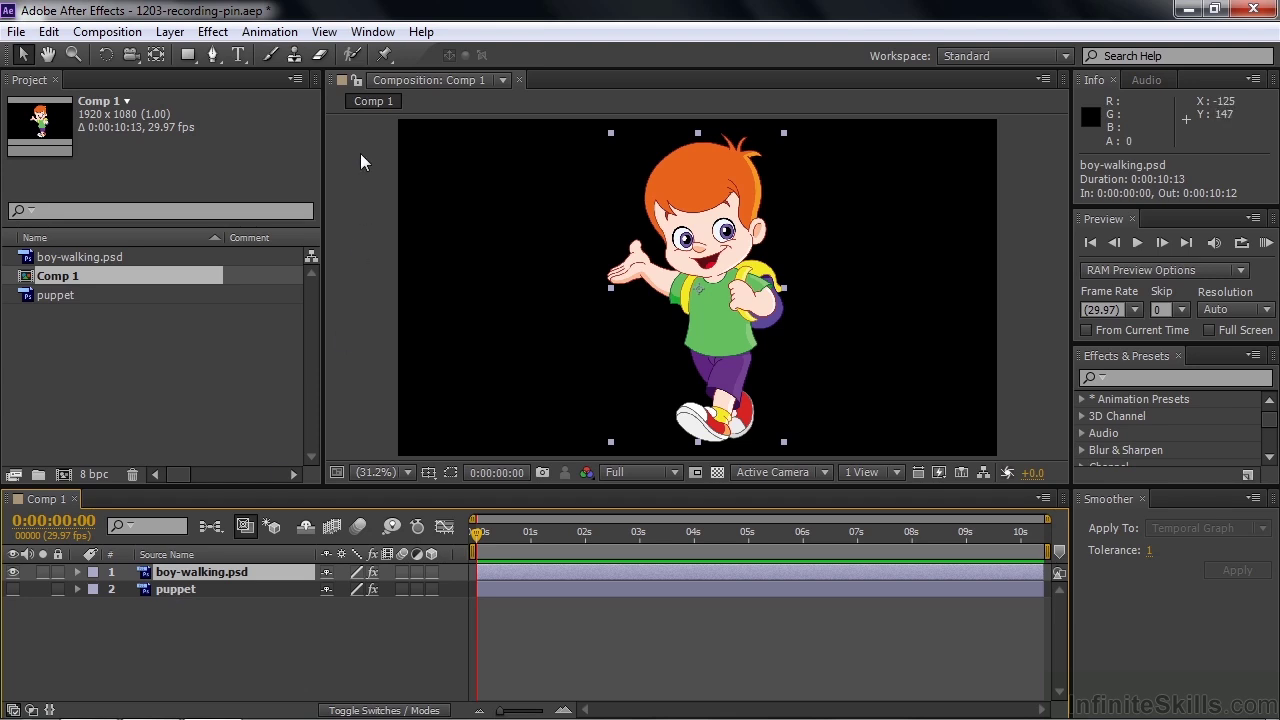
- Select the Puppet Pin tool, check the boy layer's properties, and open Puppet Record Options
{"action": "left_click", "coordinate": [386, 55]}
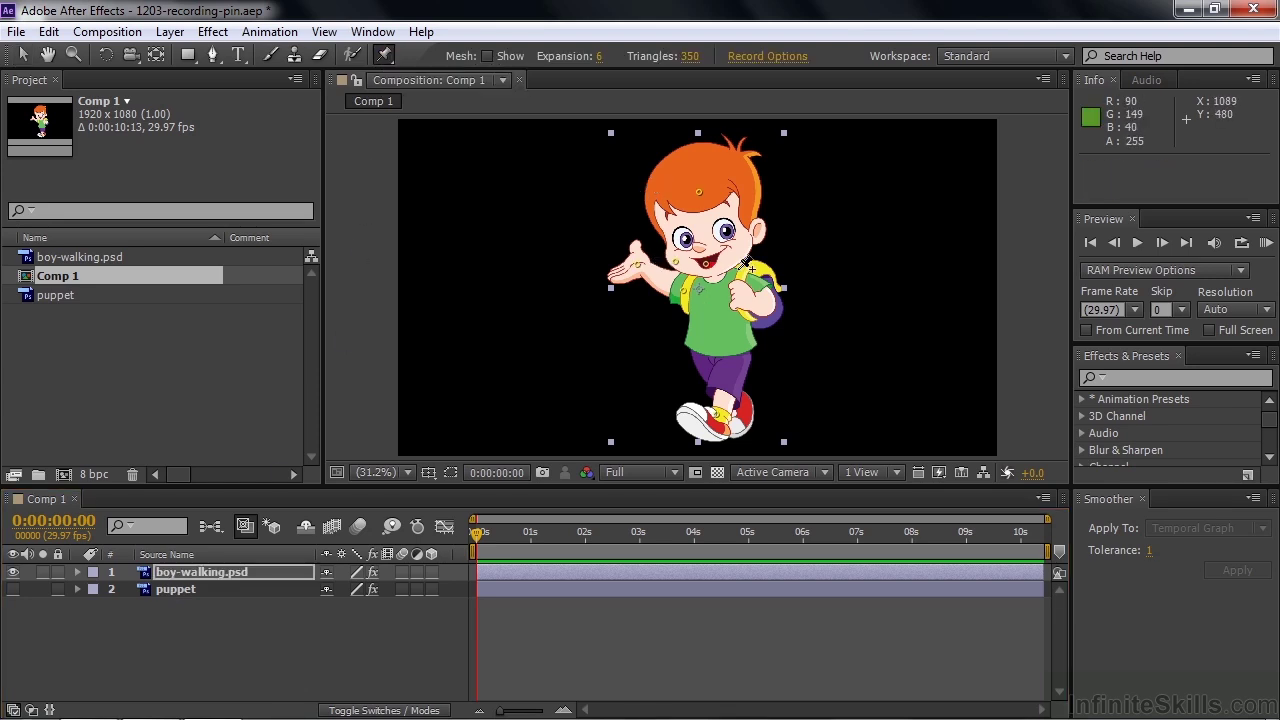
{"action": "left_click", "coordinate": [77, 572]}
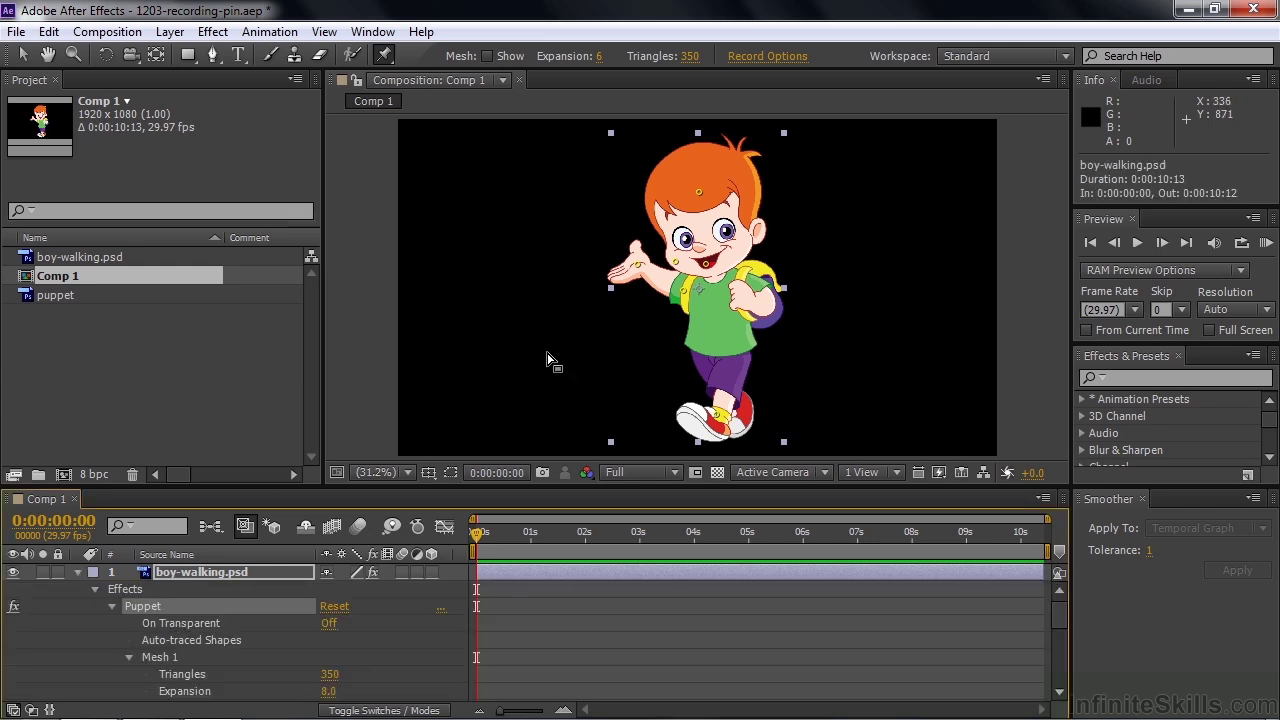
{"action": "left_click", "coordinate": [79, 573]}
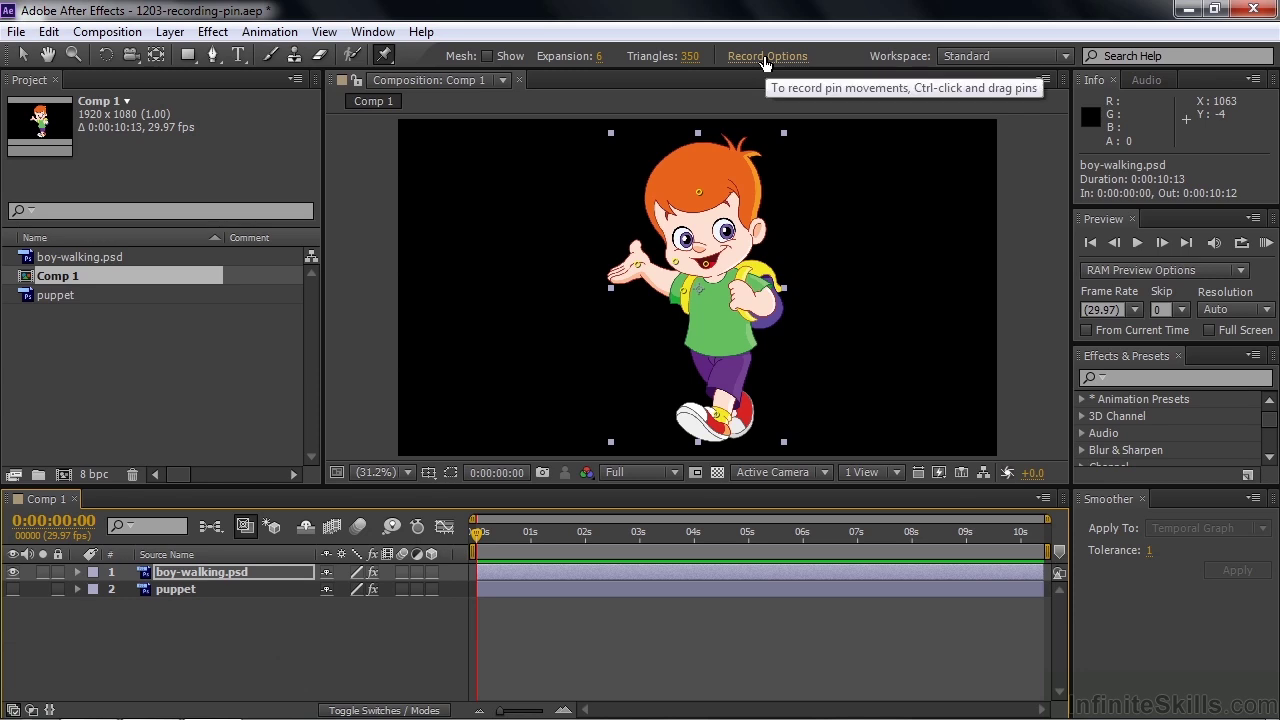
{"action": "left_click", "coordinate": [766, 57]}
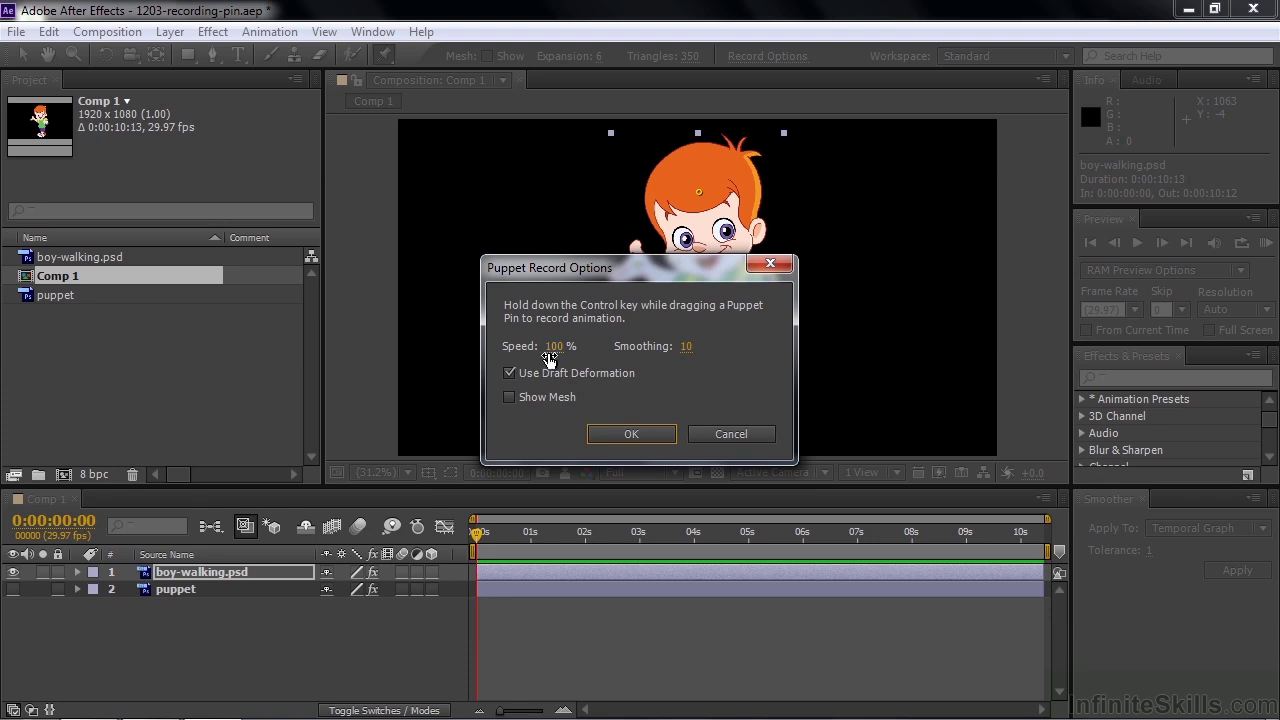
- Accept Puppet Record Options with Speed 100% and Smoothing 10
{"action": "left_click", "coordinate": [629, 434]}
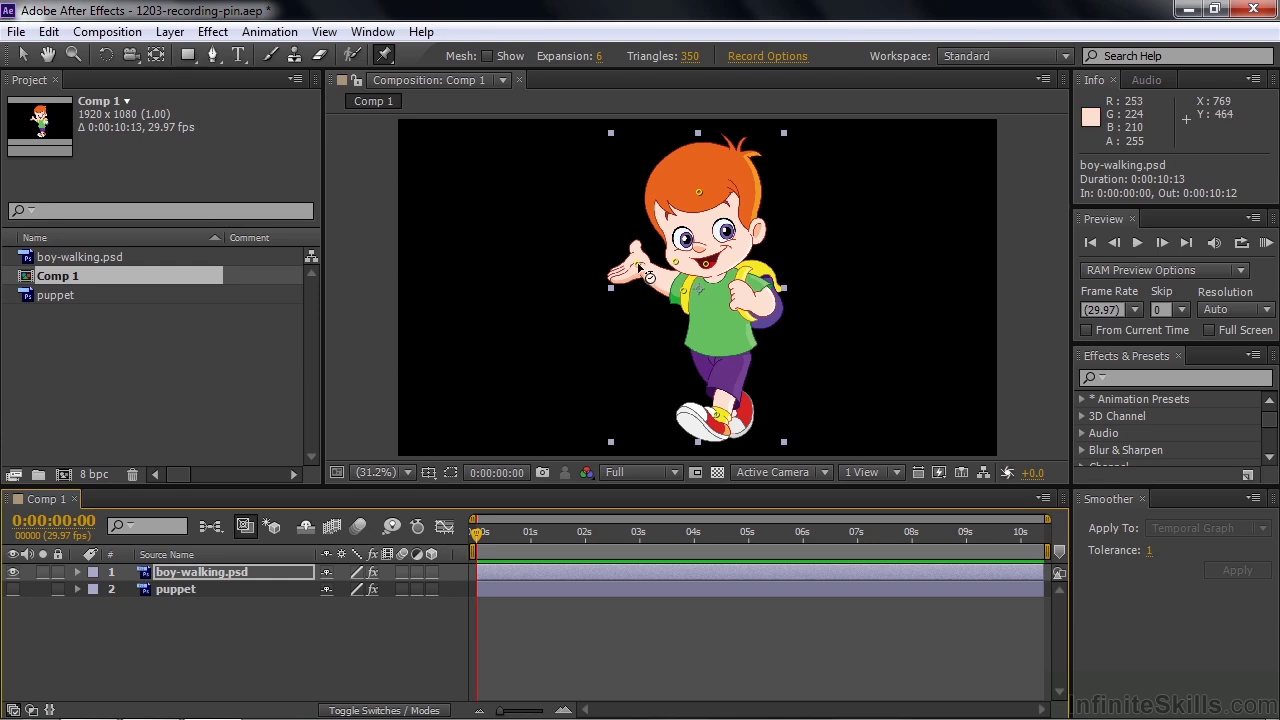
- Ctrl-drag the hand pin to record a wave, zoom to 100%, scrub, and RAM-preview it
{"action": "mouse_move", "coordinate": [648, 275]}
{"action": "left_mouse_down"}
{"action": "mouse_move", "coordinate": [622, 262]}
{"action": "mouse_move", "coordinate": [640, 282]}
{"action": "mouse_move", "coordinate": [630, 268]}
{"action": "mouse_move", "coordinate": [624, 284]}
{"action": "mouse_move", "coordinate": [638, 268]}
{"action": "left_mouse_up"}
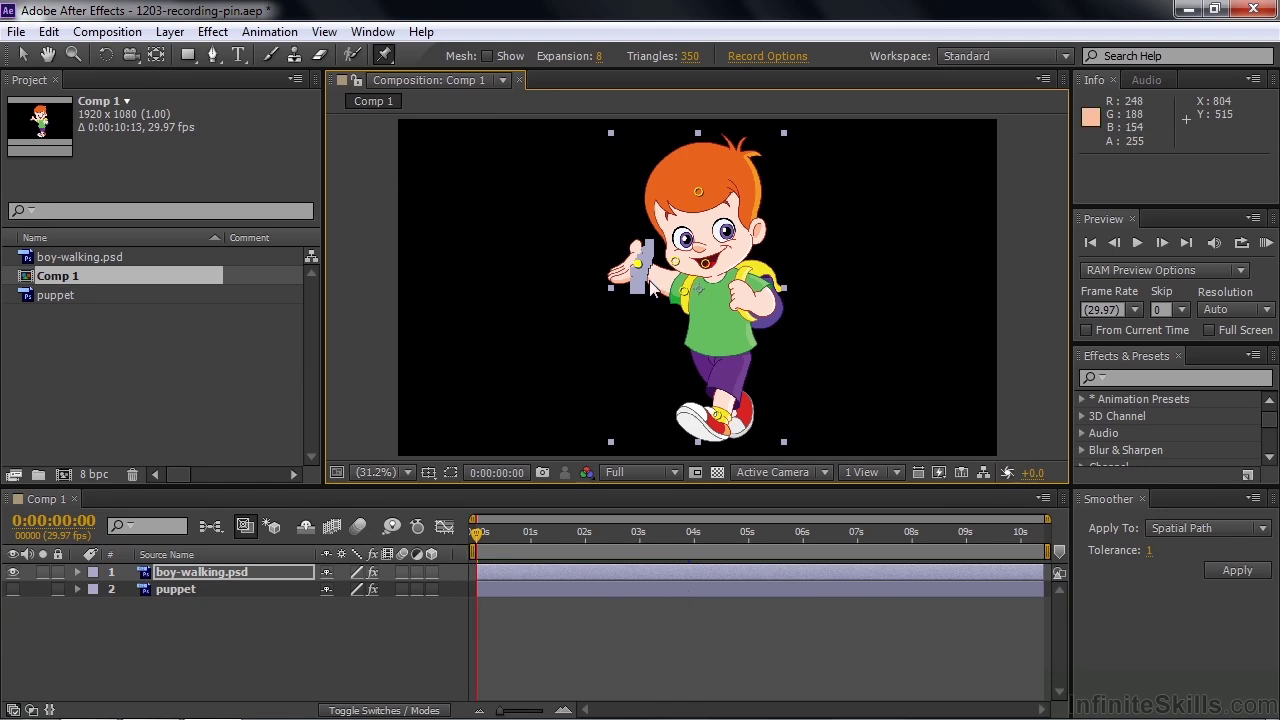
{"action": "key", "text": "slash"}
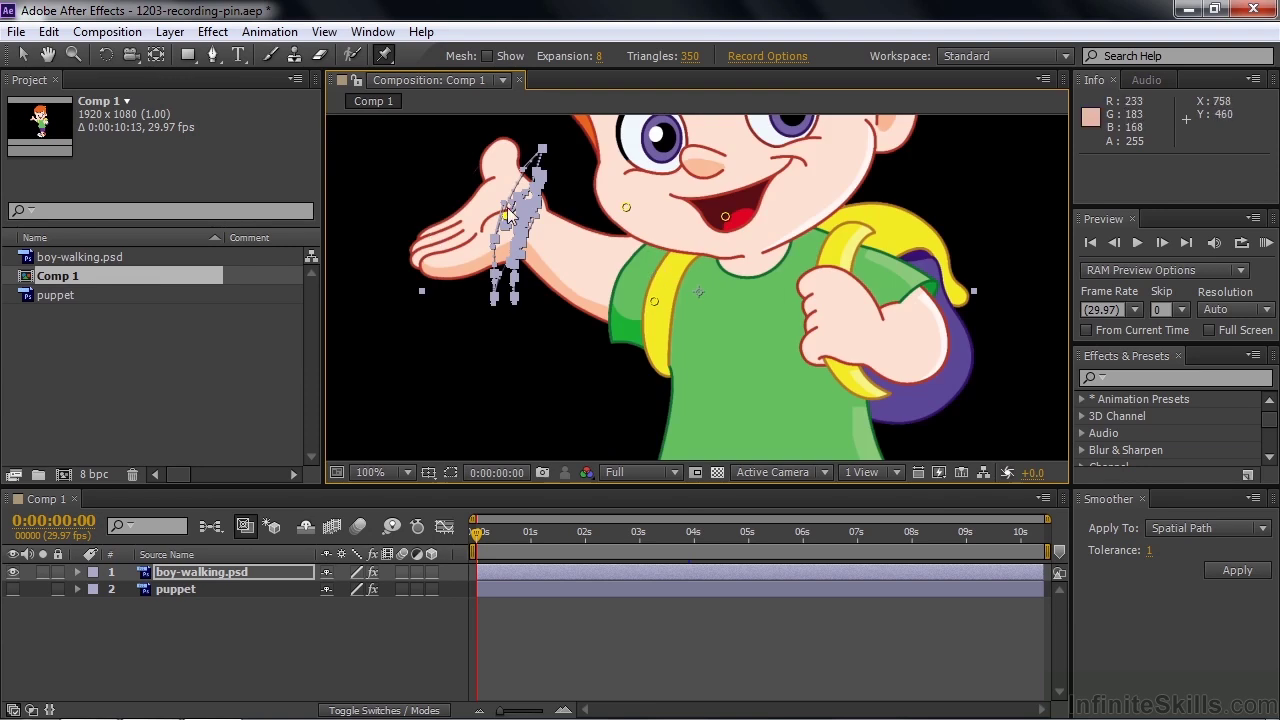
{"action": "mouse_move", "coordinate": [477, 537]}
{"action": "left_mouse_down"}
{"action": "mouse_move", "coordinate": [603, 540]}
{"action": "mouse_move", "coordinate": [475, 550]}
{"action": "left_mouse_up"}
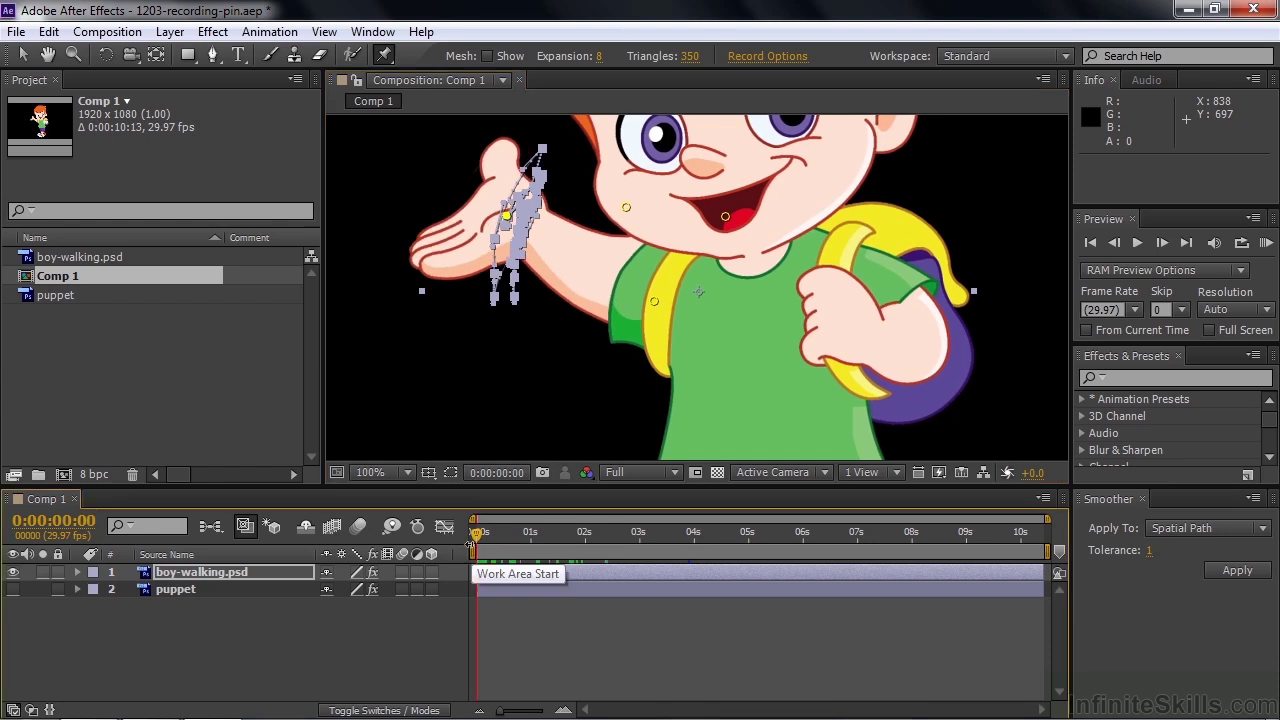
{"action": "key", "text": "KP_0"}
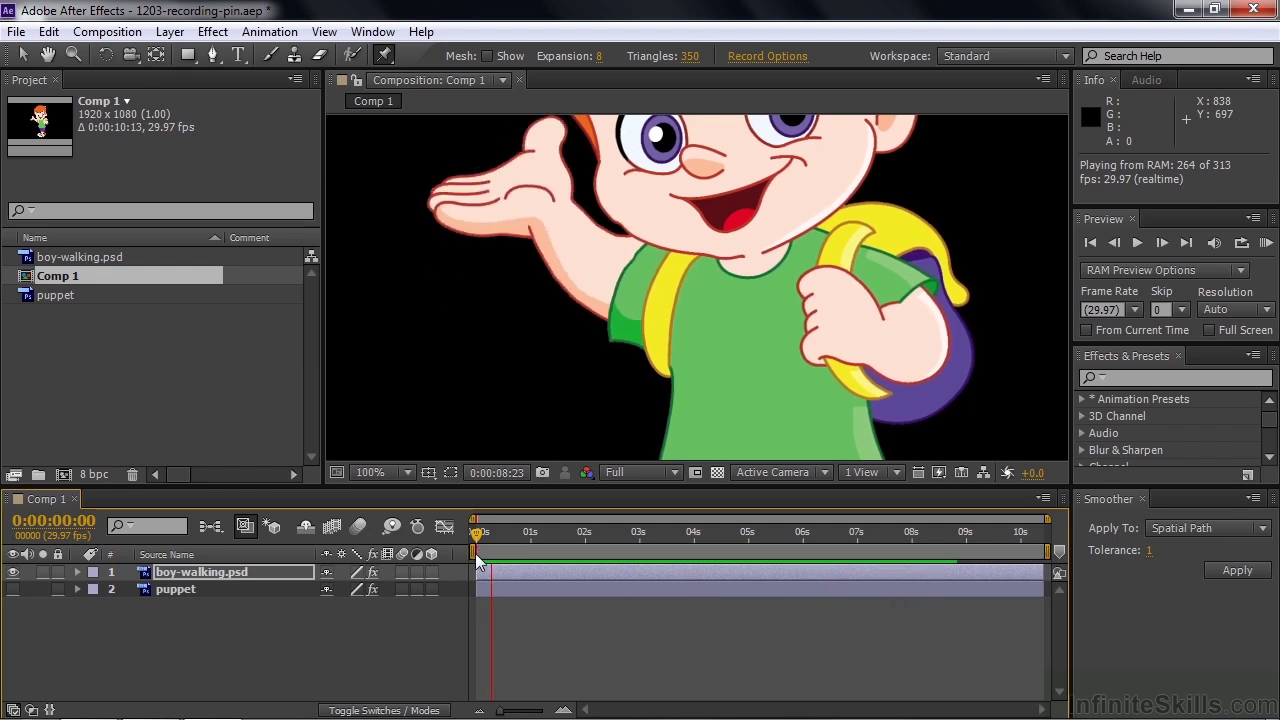
- Stop the preview and reveal Puppet Pin 4's recorded Position keyframes in the timeline
{"action": "key", "text": "space"}
{"action": "left_click", "coordinate": [77, 572]}
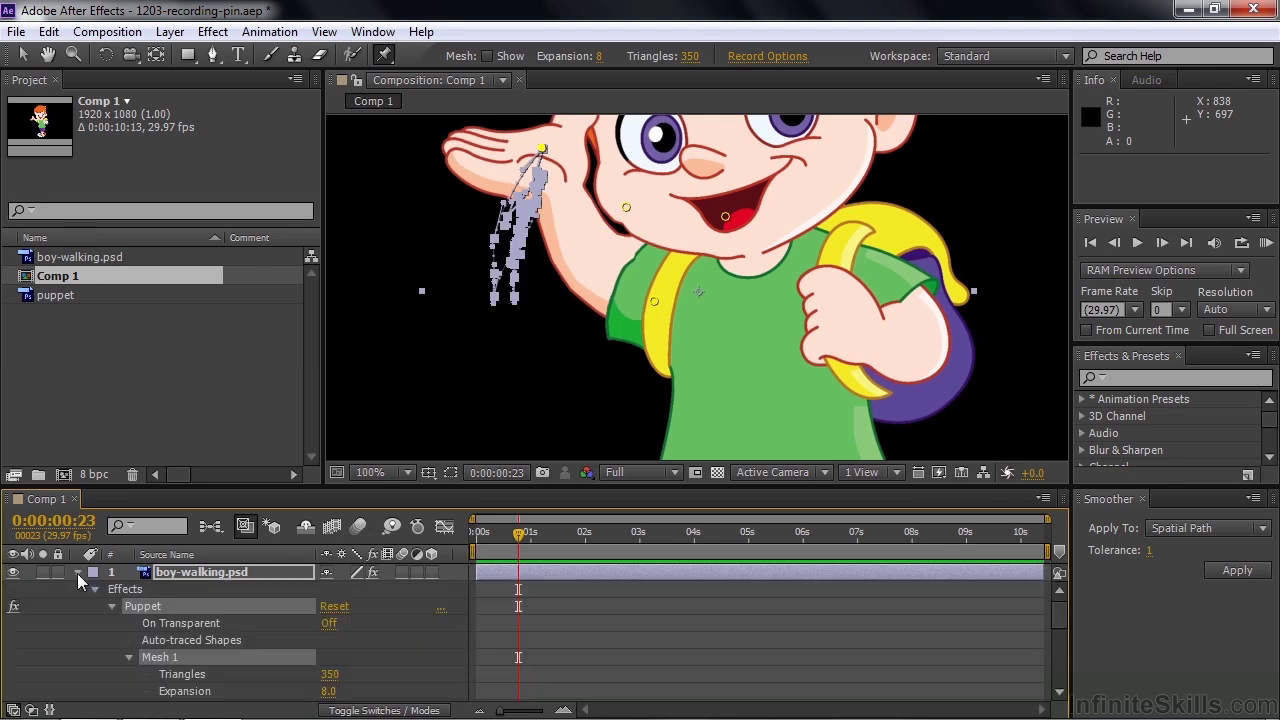
{"action": "left_click_drag", "start_coordinate": [1064, 612], "coordinate": [1058, 645]}
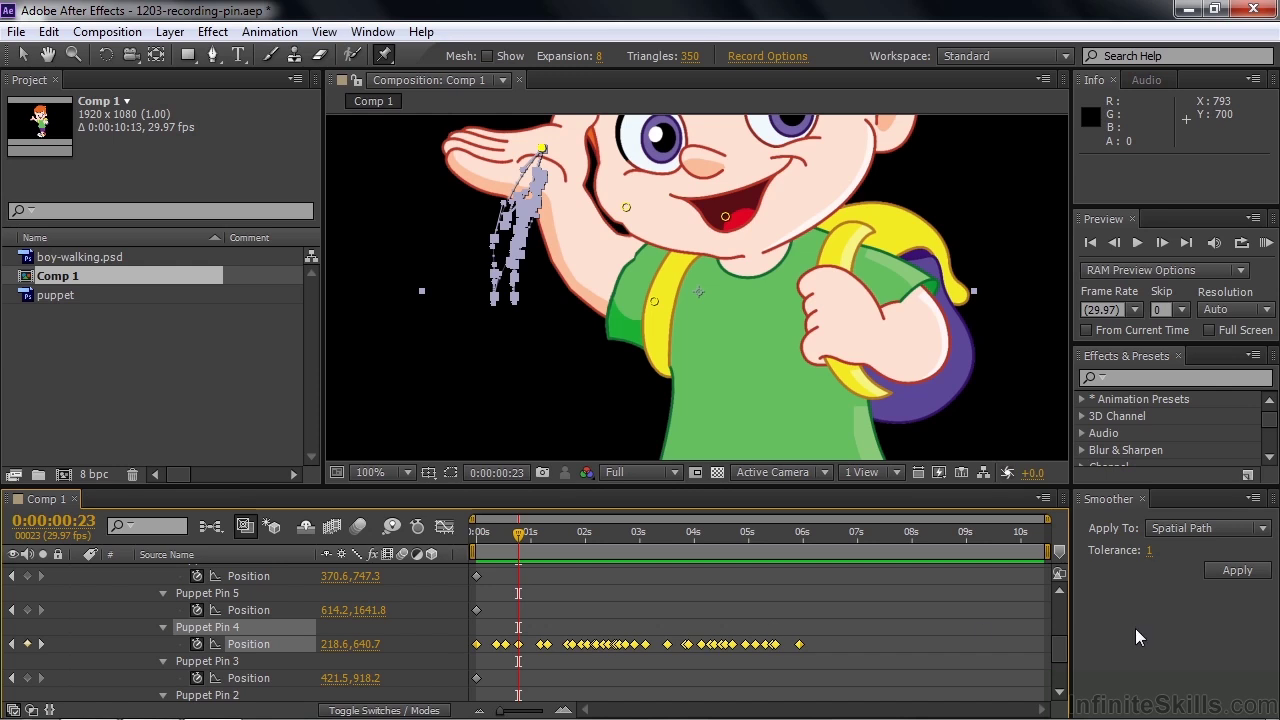
- Smooth Puppet Pin 4's Position keyframes with the Smoother at tolerance 28, replacing tolerance 1
{"action": "left_click", "coordinate": [373, 31]}
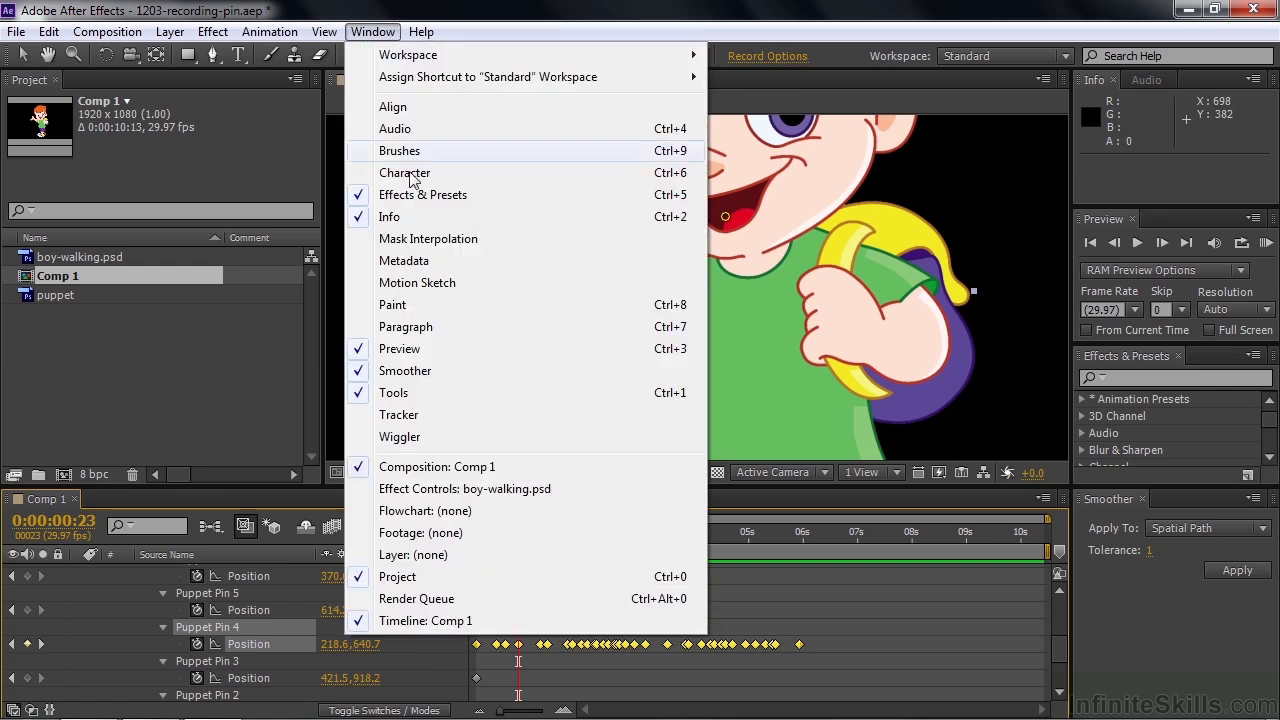
{"action": "left_click", "coordinate": [1120, 614]}
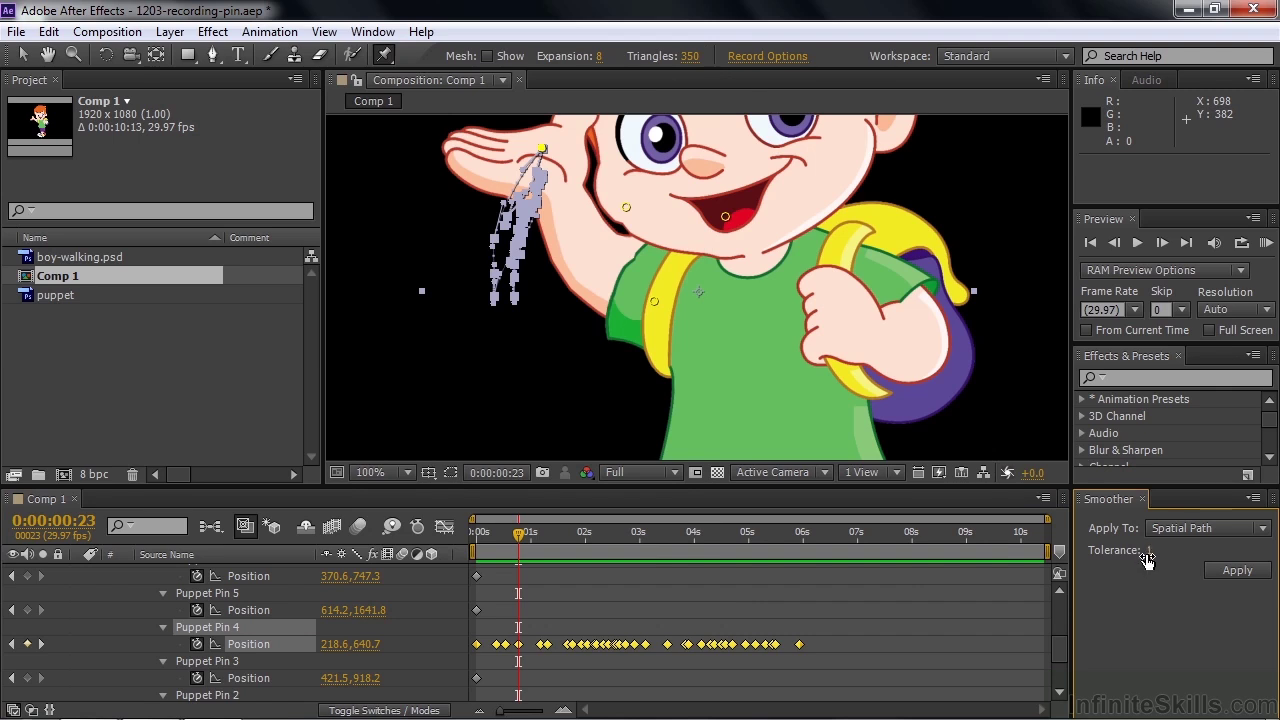
{"action": "left_click", "coordinate": [1237, 570]}
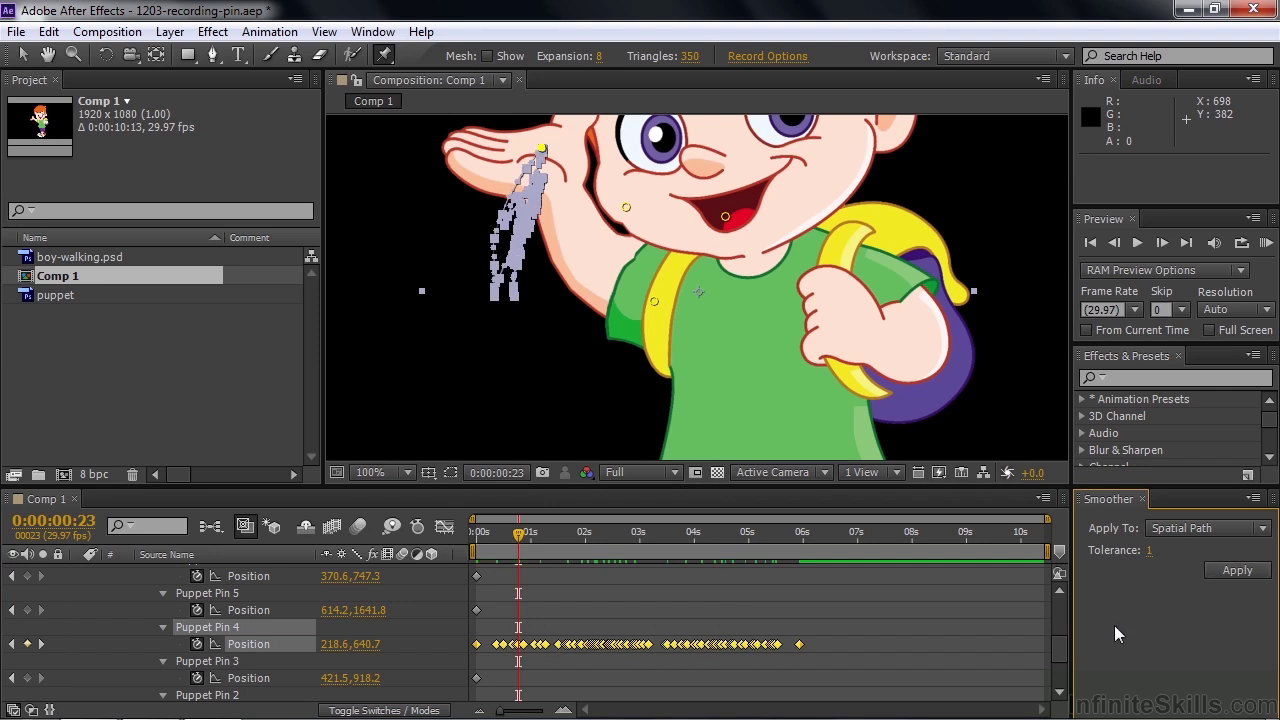
{"action": "key", "text": "ctrl+z"}
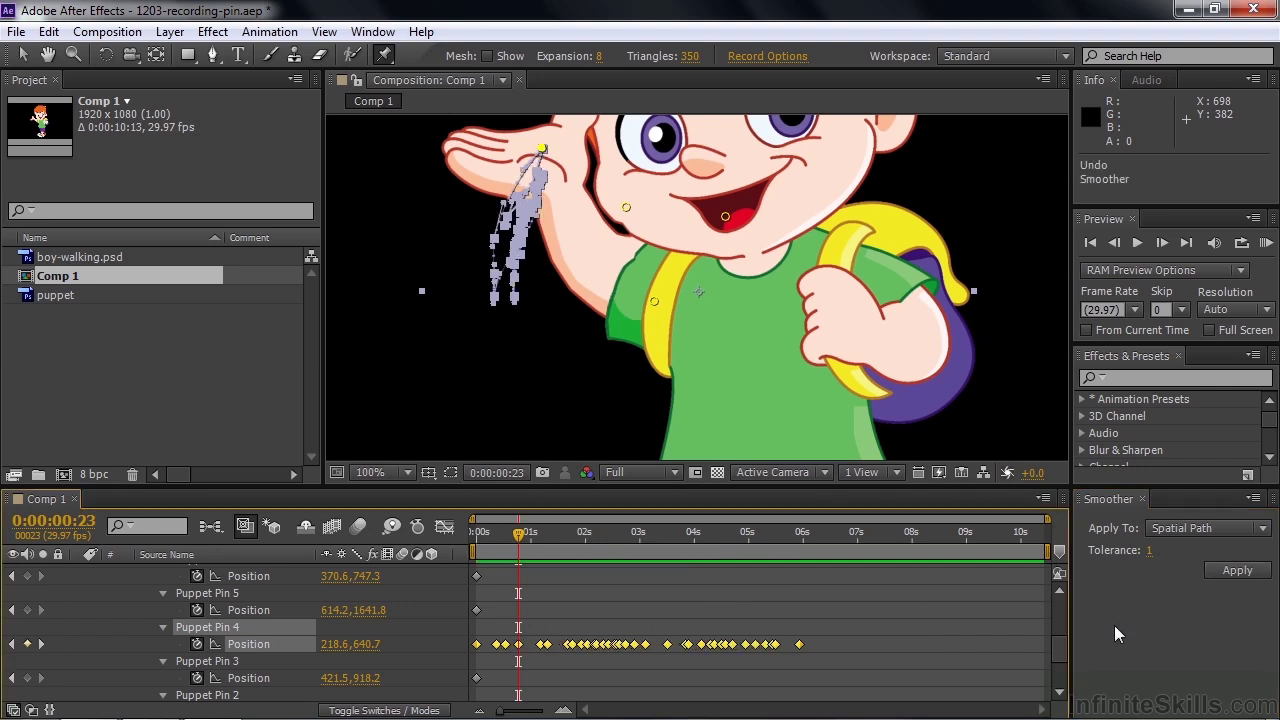
{"action": "left_click", "coordinate": [1151, 552]}
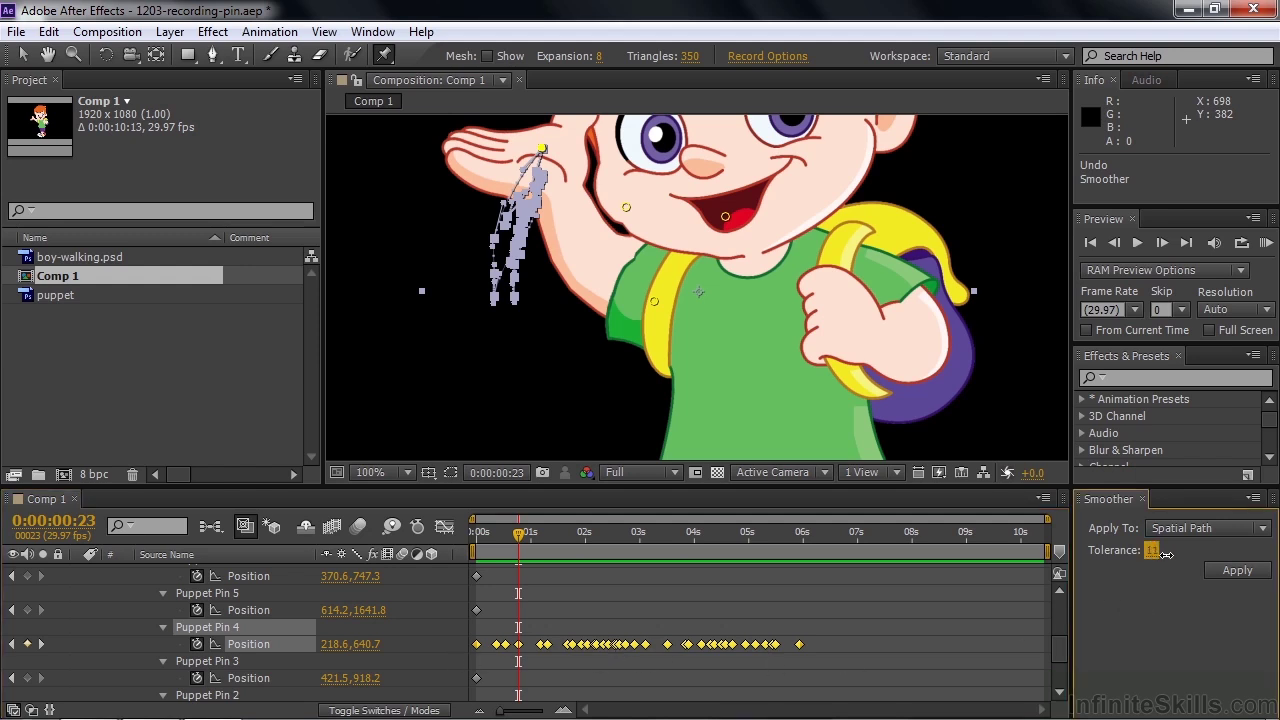
{"action": "left_click", "coordinate": [1232, 578]}
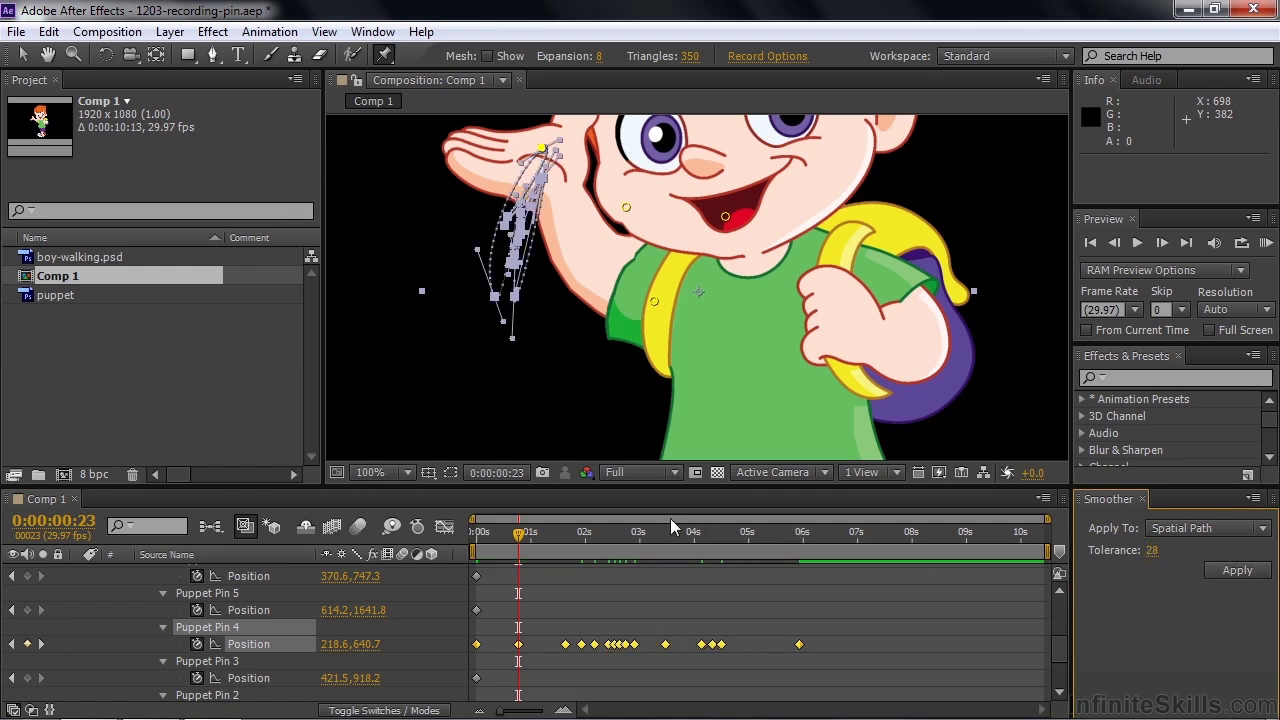
- Return the current time to 0:00:00:00 and scroll the layer list back to the top
{"action": "left_click_drag", "start_coordinate": [519, 541], "coordinate": [473, 561]}
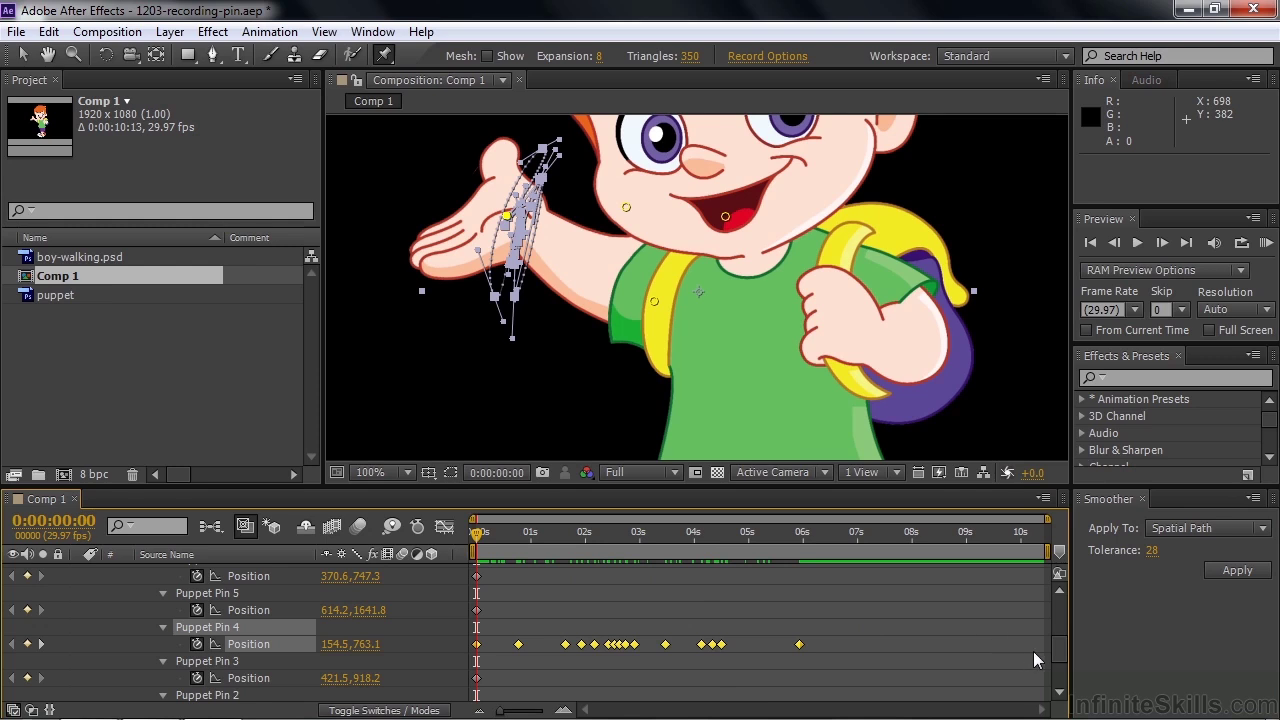
{"action": "left_click_drag", "start_coordinate": [1058, 651], "coordinate": [1060, 603]}
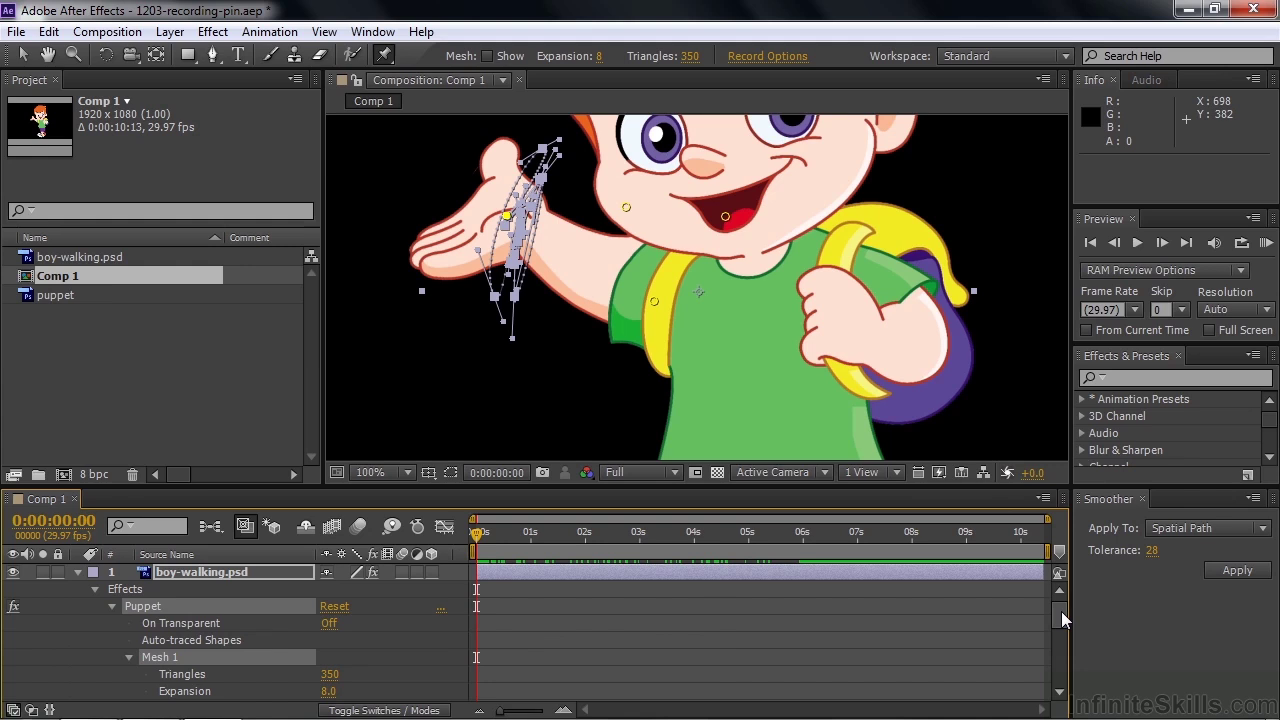
- Enable layer and composition motion blur and preview the blurred wave
{"action": "left_click", "coordinate": [401, 572]}
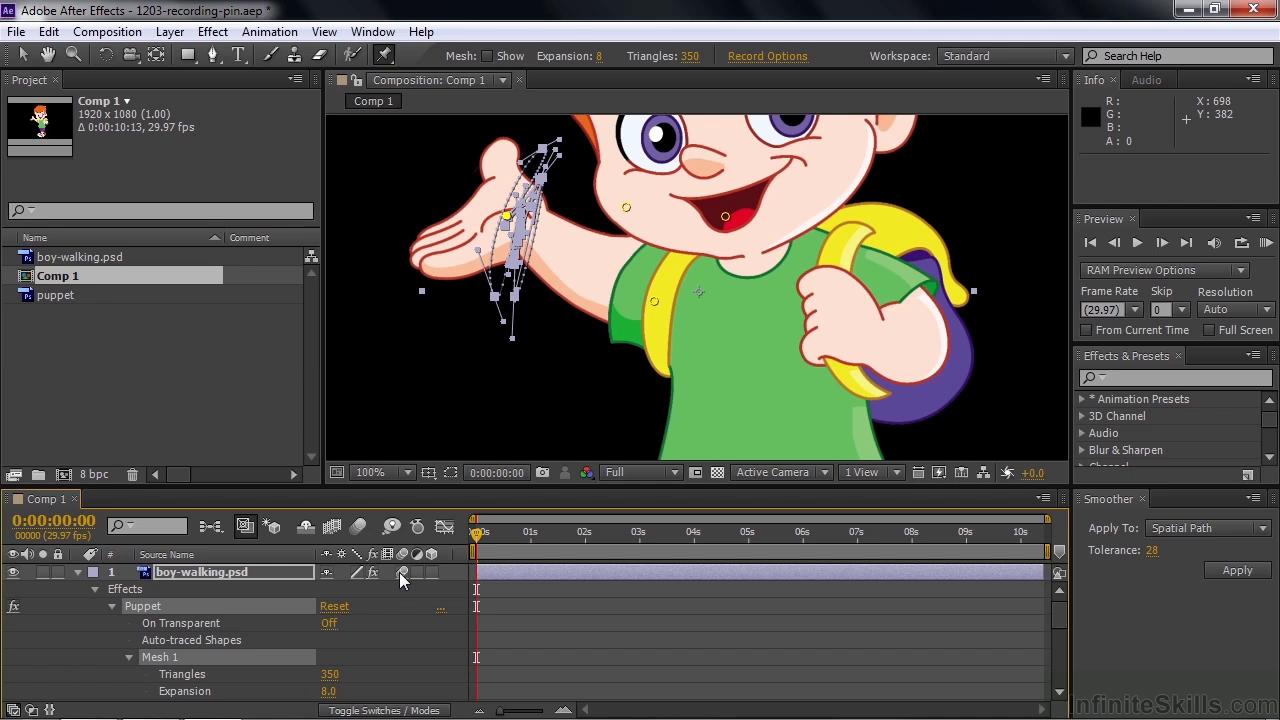
{"action": "left_click", "coordinate": [358, 526]}
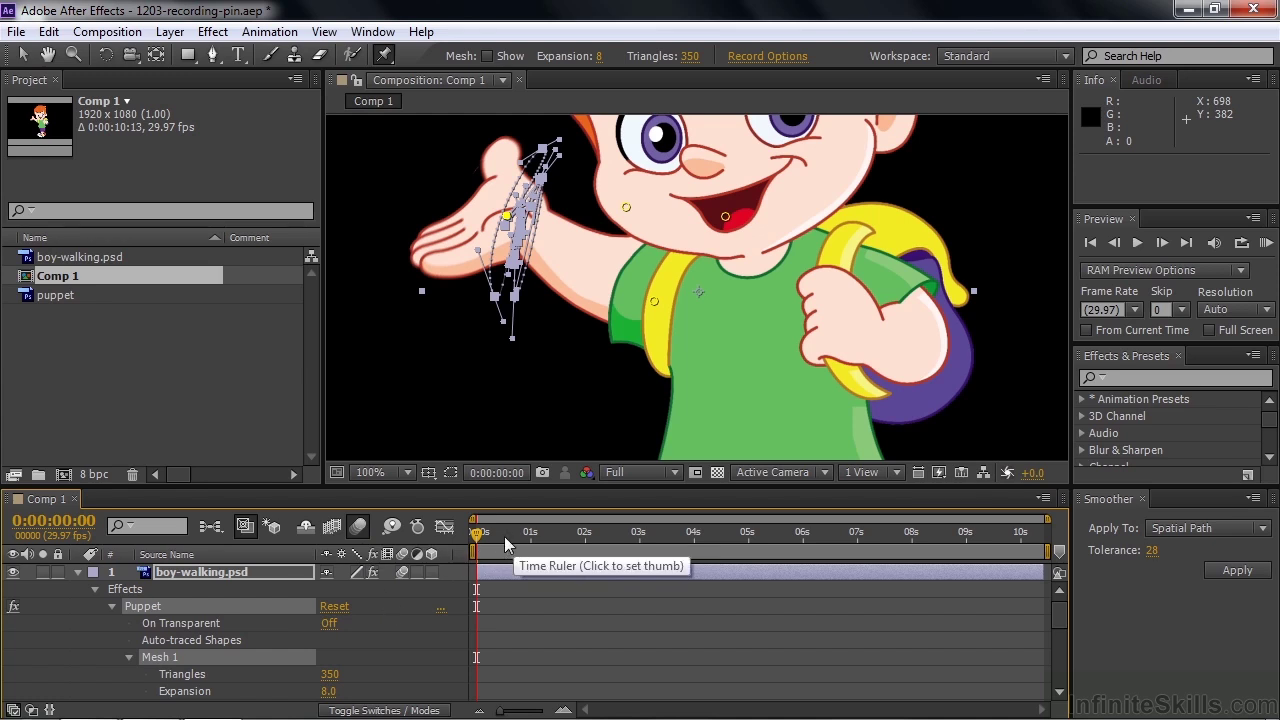
{"action": "left_click", "coordinate": [591, 622]}
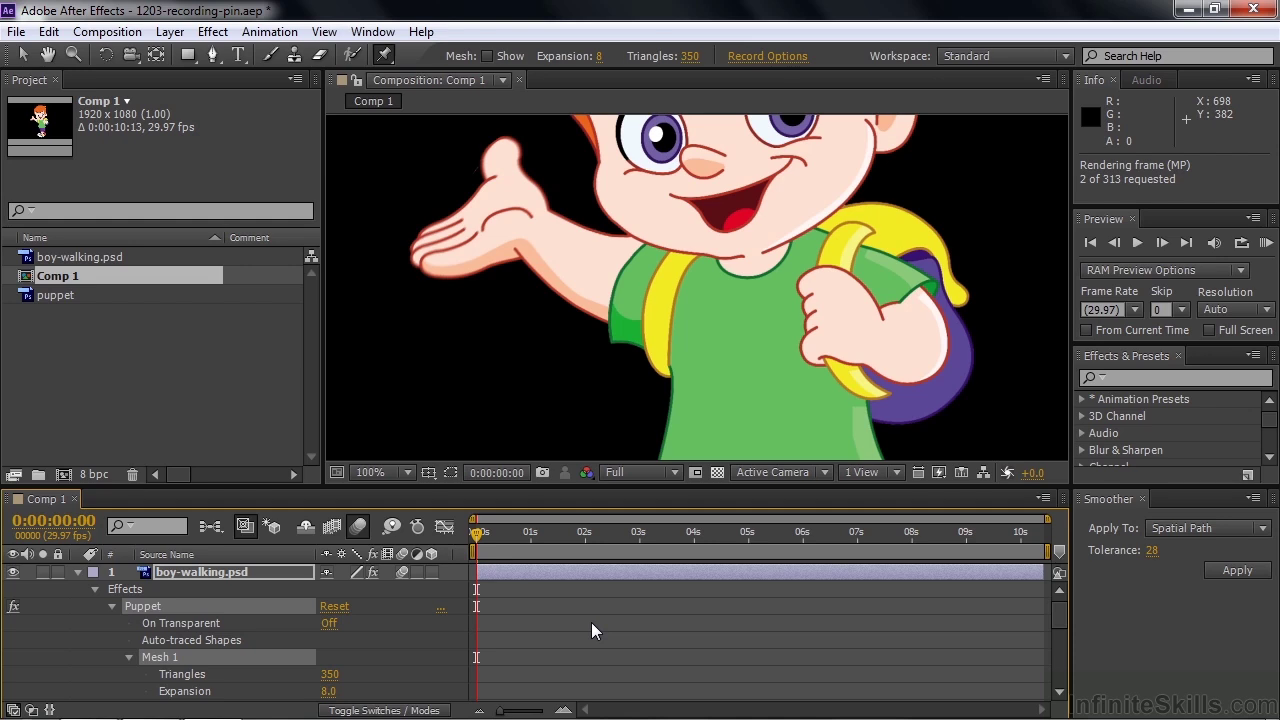
{"action": "key", "text": "space"}
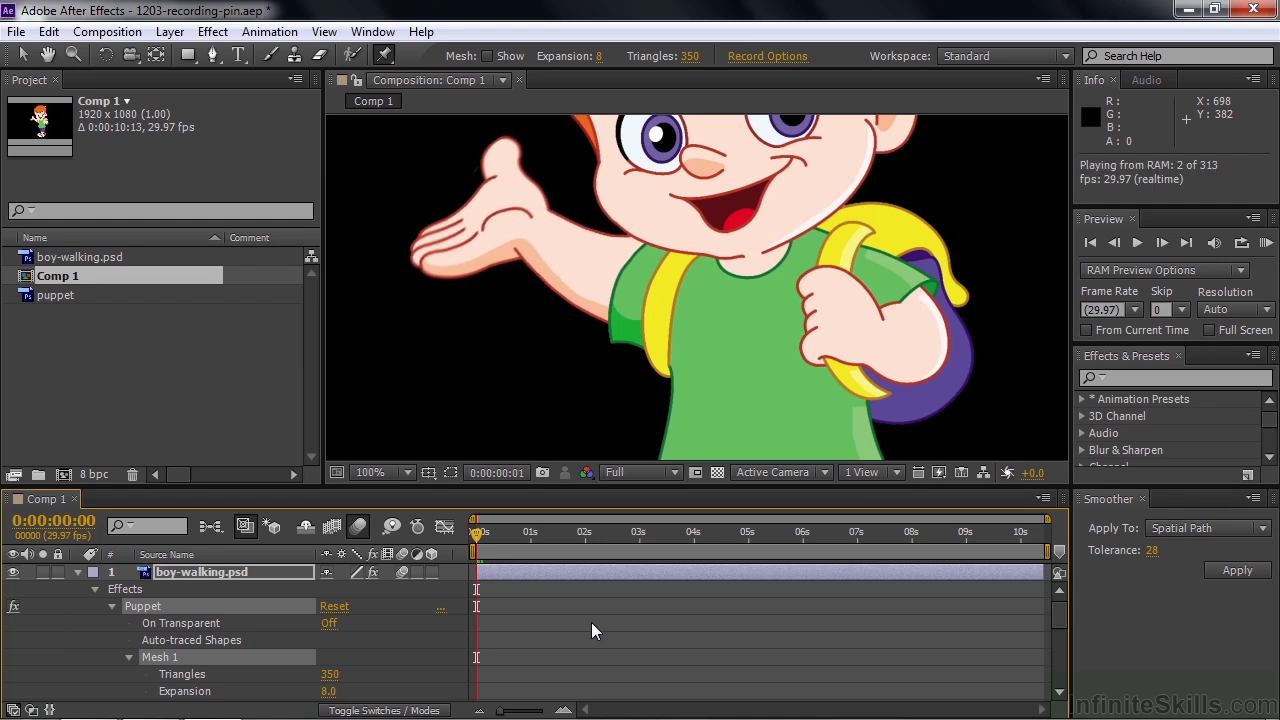
- Move to frame 2, turn off the boy's motion blur, and fit the comp to the viewer
{"action": "left_click", "coordinate": [479, 533]}
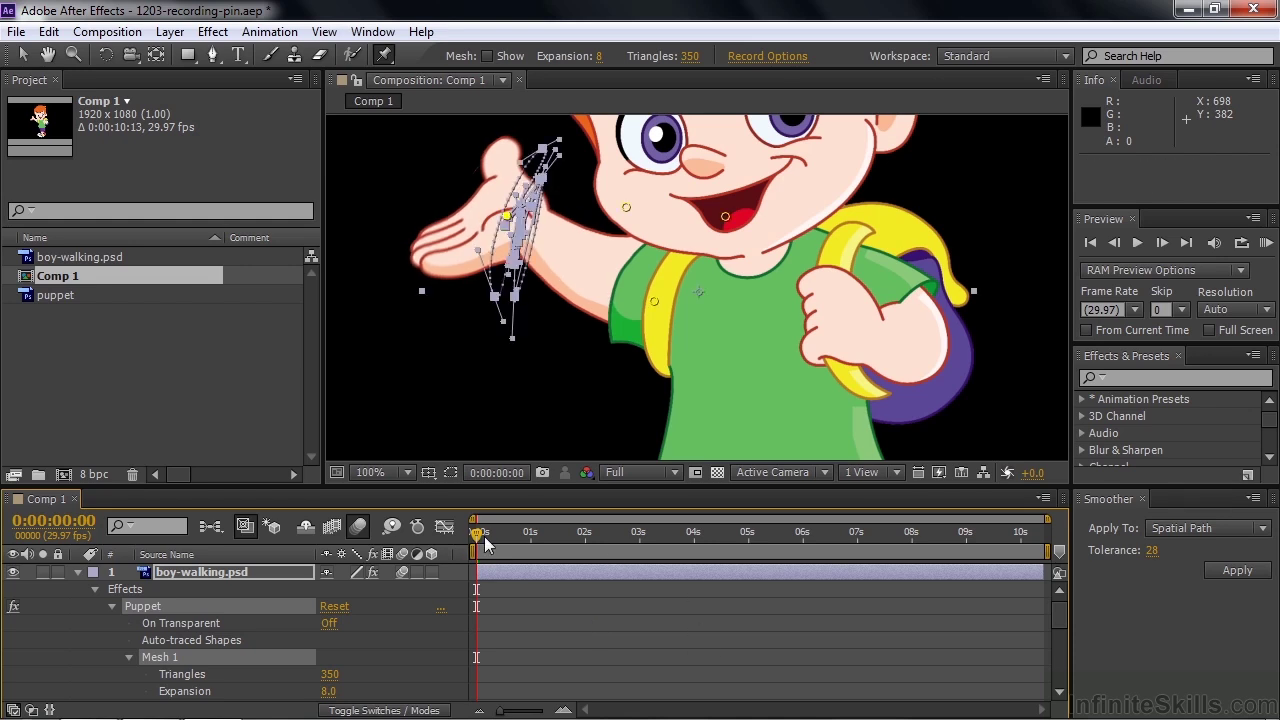
{"action": "left_click_drag", "start_coordinate": [478, 538], "coordinate": [484, 543]}
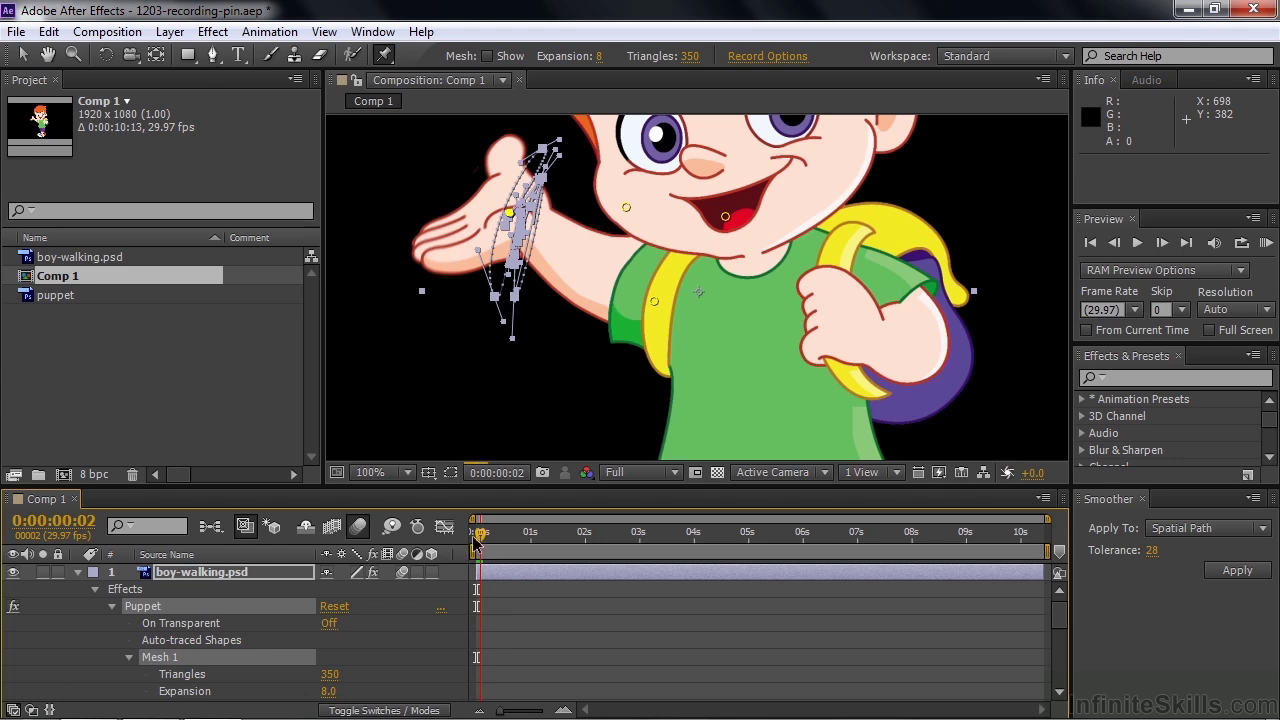
{"action": "left_click", "coordinate": [404, 573]}
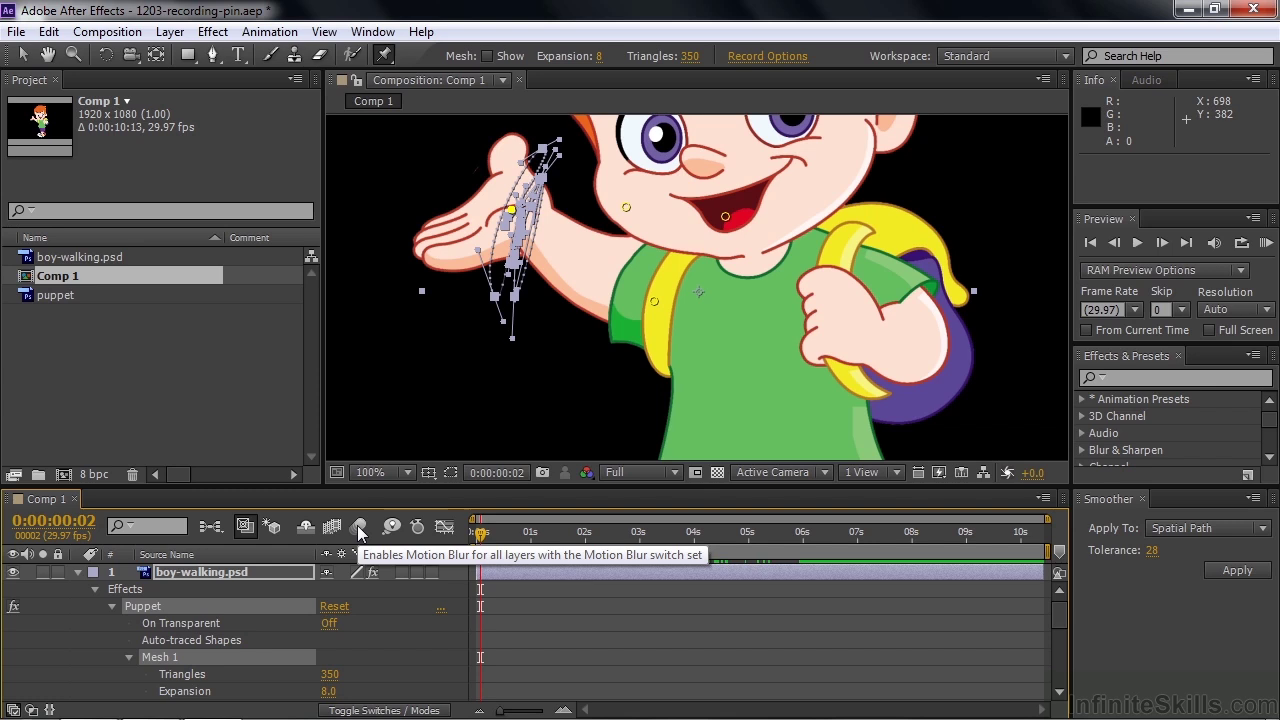
{"action": "key", "text": "shift+slash"}
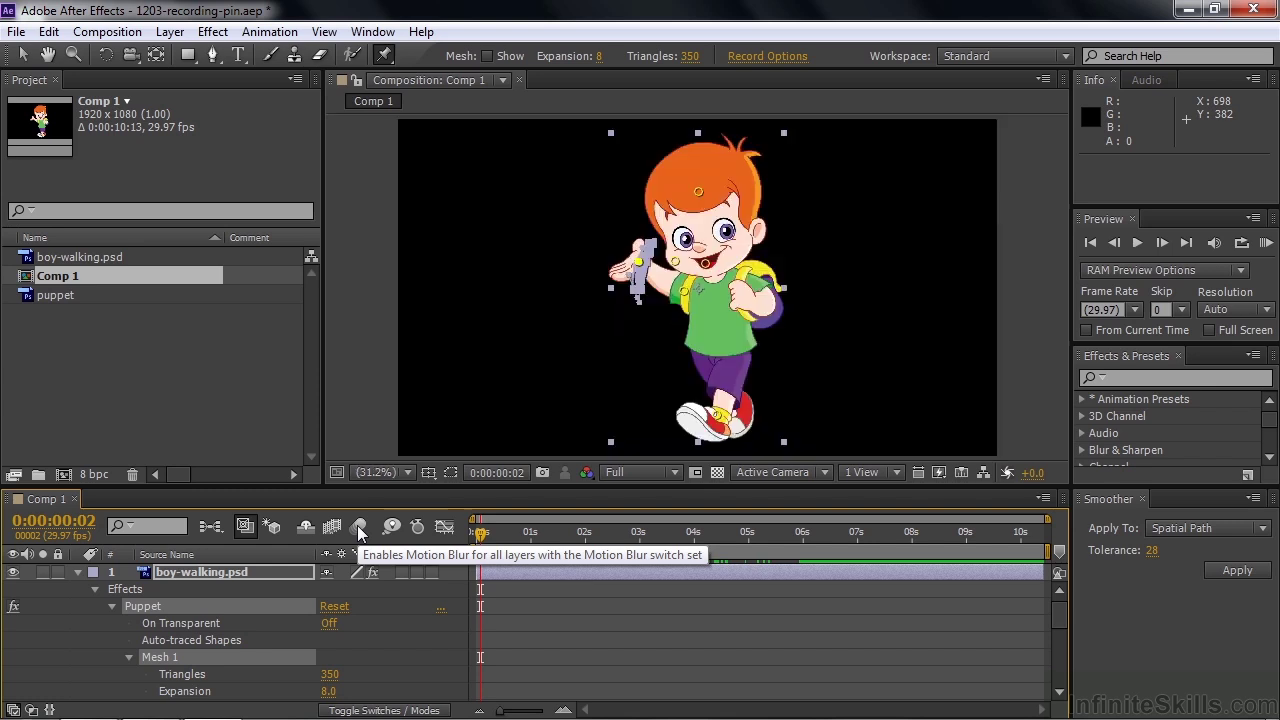
- Hide boy-walking.psd, show and select the puppet layer, and reveal its Puppet effect
{"action": "left_click", "coordinate": [78, 572]}
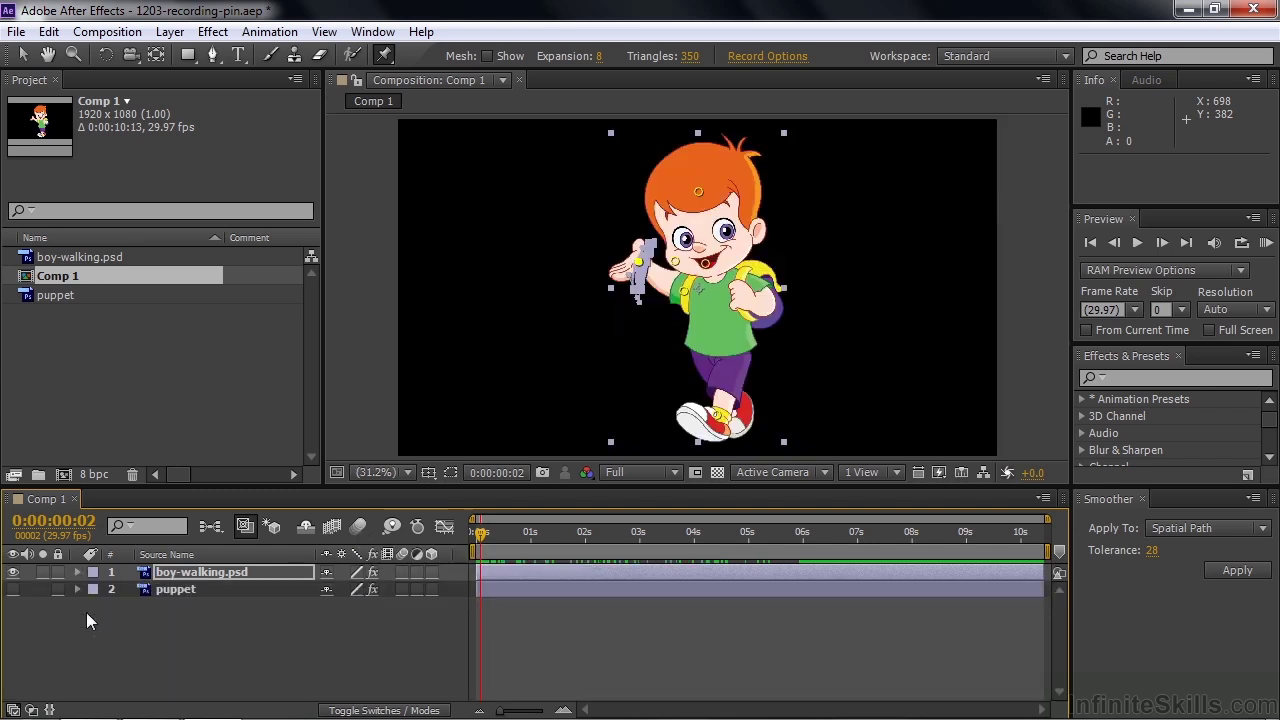
{"action": "left_click", "coordinate": [13, 589]}
{"action": "left_click", "coordinate": [12, 573]}
{"action": "left_click", "coordinate": [171, 590]}
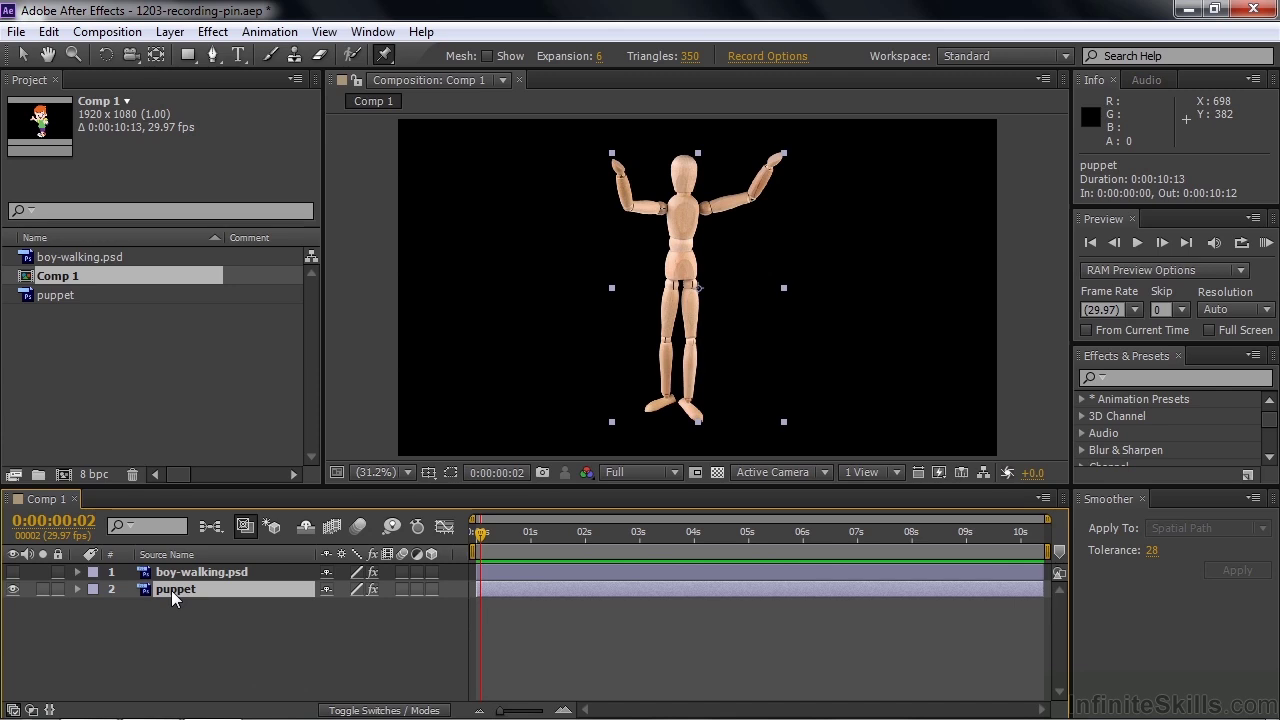
{"action": "left_click", "coordinate": [77, 590]}
{"action": "scroll", "coordinate": [80, 605], "scroll_direction": "down", "scroll_amount": 1}
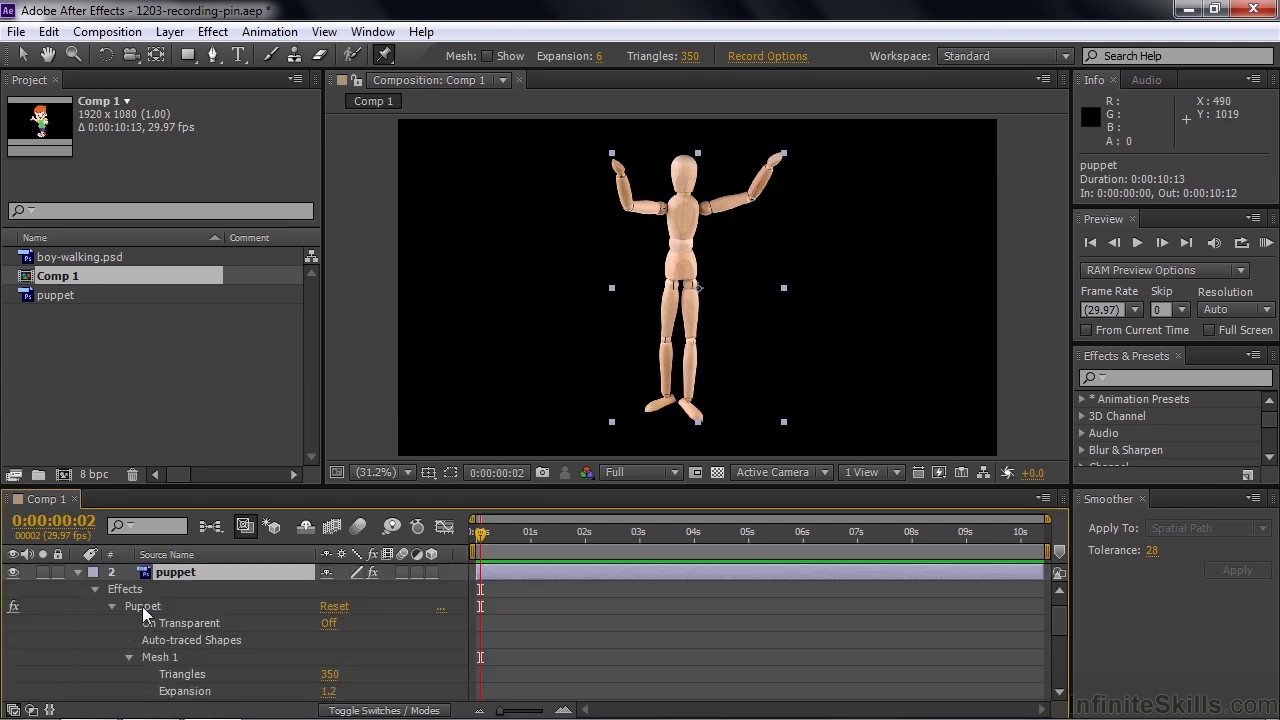
{"action": "left_click", "coordinate": [143, 606]}
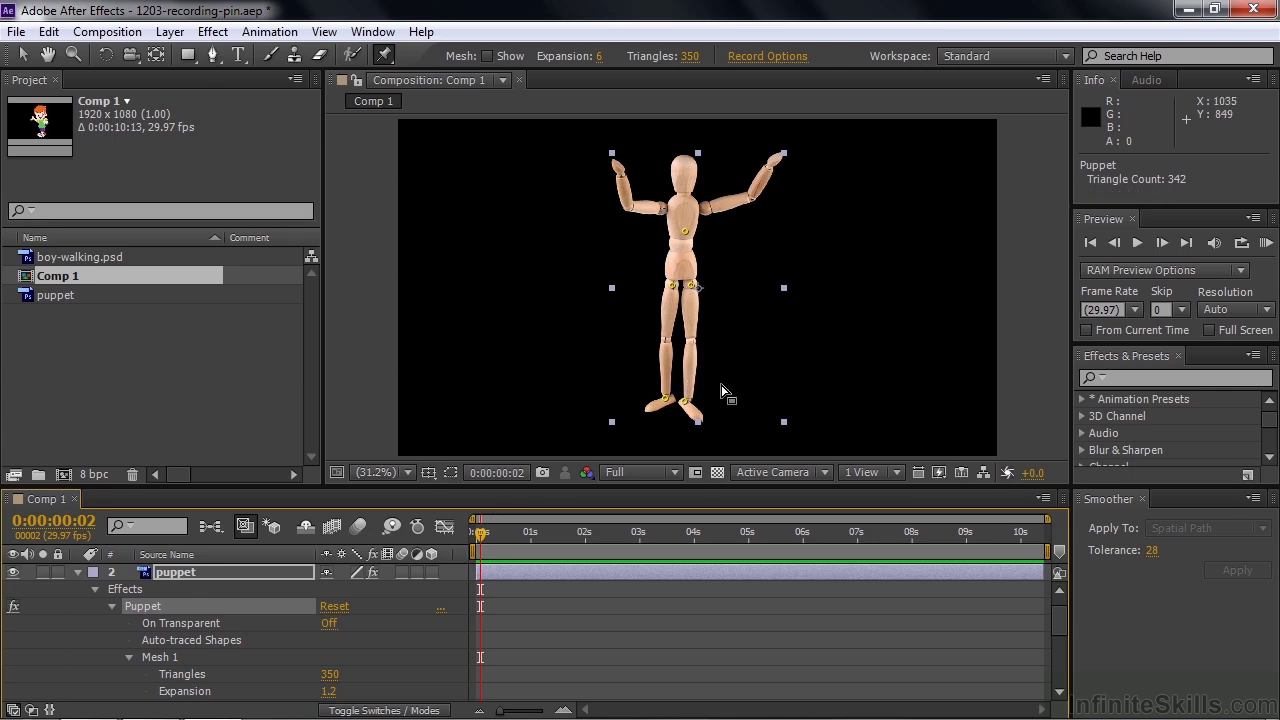
- Record the chest pin moving rightward, scrub to review, then select the Left leg pin
{"action": "left_click", "coordinate": [685, 232]}
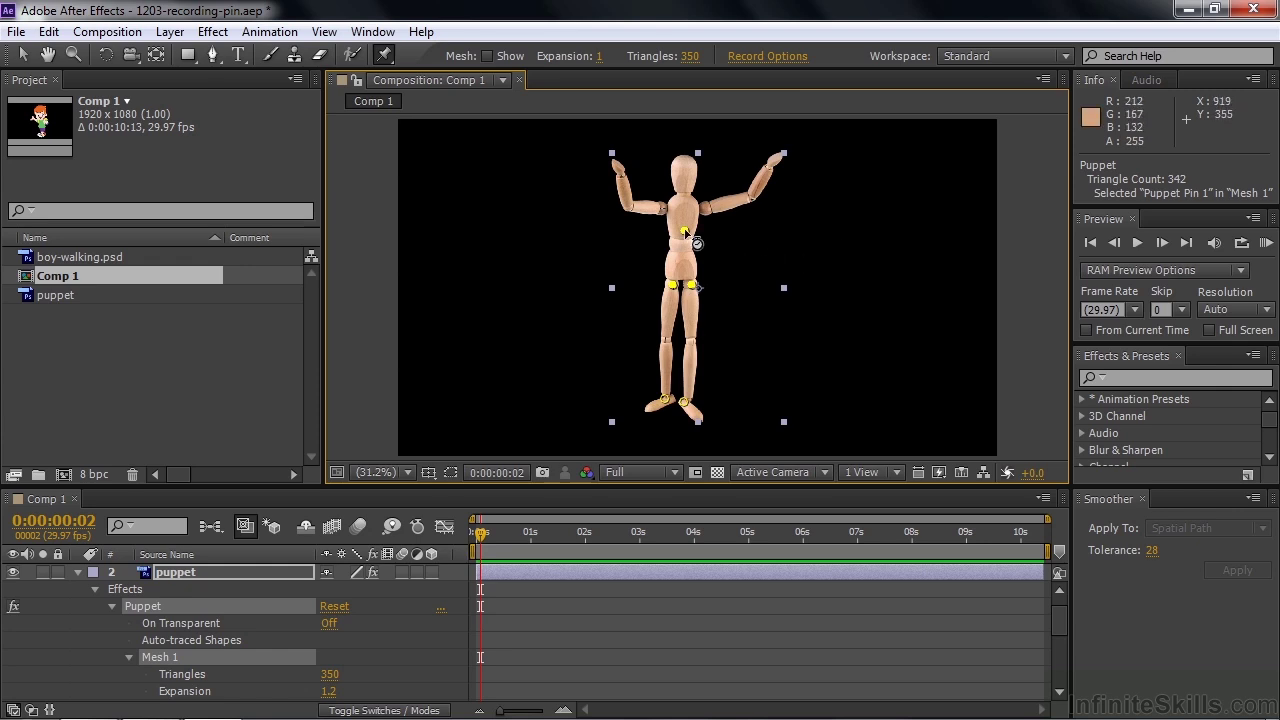
{"action": "mouse_move", "coordinate": [685, 232]}
{"action": "left_mouse_down"}
{"action": "mouse_move", "coordinate": [729, 223]}
{"action": "mouse_move", "coordinate": [777, 246]}
{"action": "mouse_move", "coordinate": [906, 243]}
{"action": "mouse_move", "coordinate": [923, 226]}
{"action": "mouse_move", "coordinate": [938, 245]}
{"action": "left_mouse_up"}
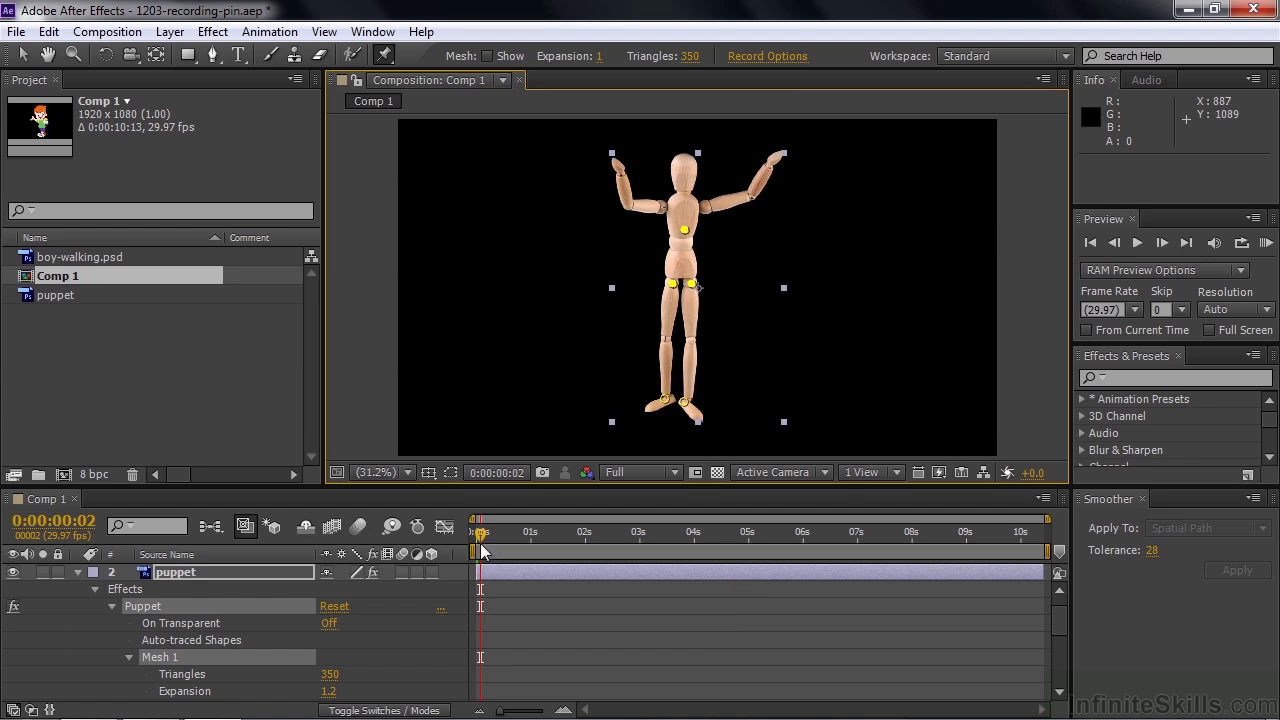
{"action": "mouse_move", "coordinate": [480, 538]}
{"action": "left_mouse_down"}
{"action": "mouse_move", "coordinate": [752, 540]}
{"action": "mouse_move", "coordinate": [478, 556]}
{"action": "mouse_move", "coordinate": [718, 560]}
{"action": "mouse_move", "coordinate": [736, 556]}
{"action": "mouse_move", "coordinate": [466, 558]}
{"action": "left_mouse_up"}
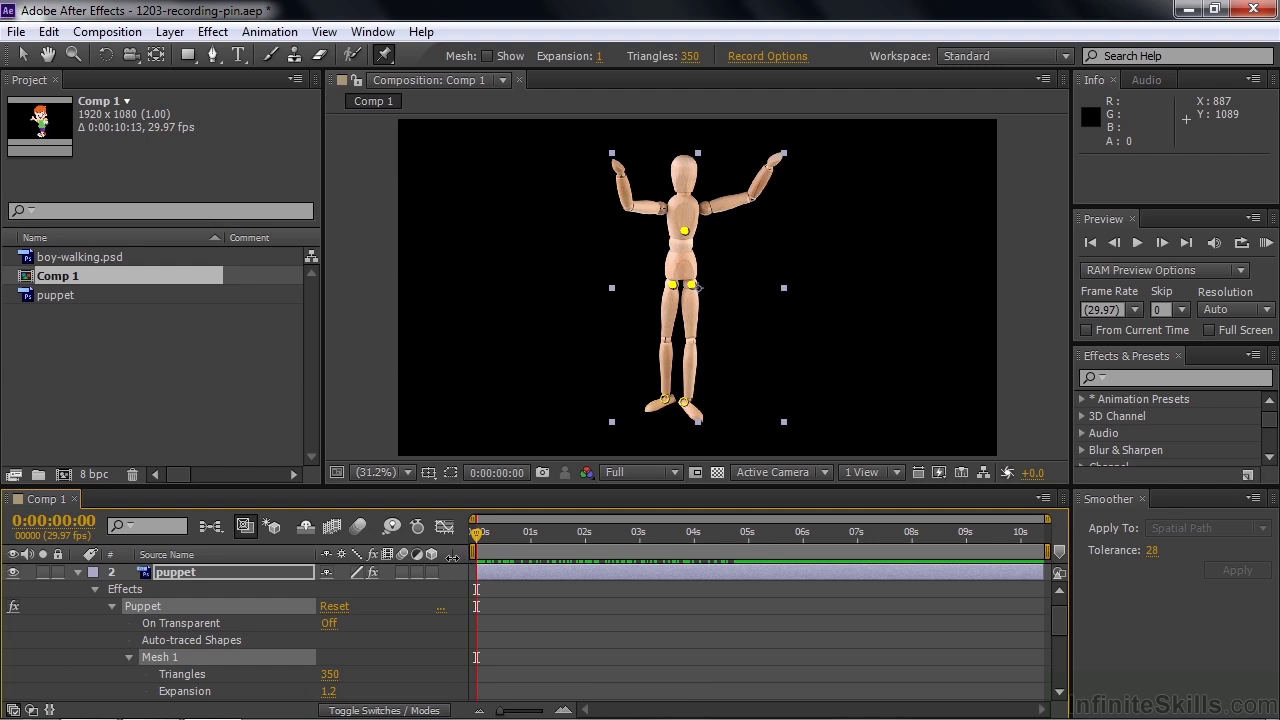
{"action": "left_click", "coordinate": [685, 404]}
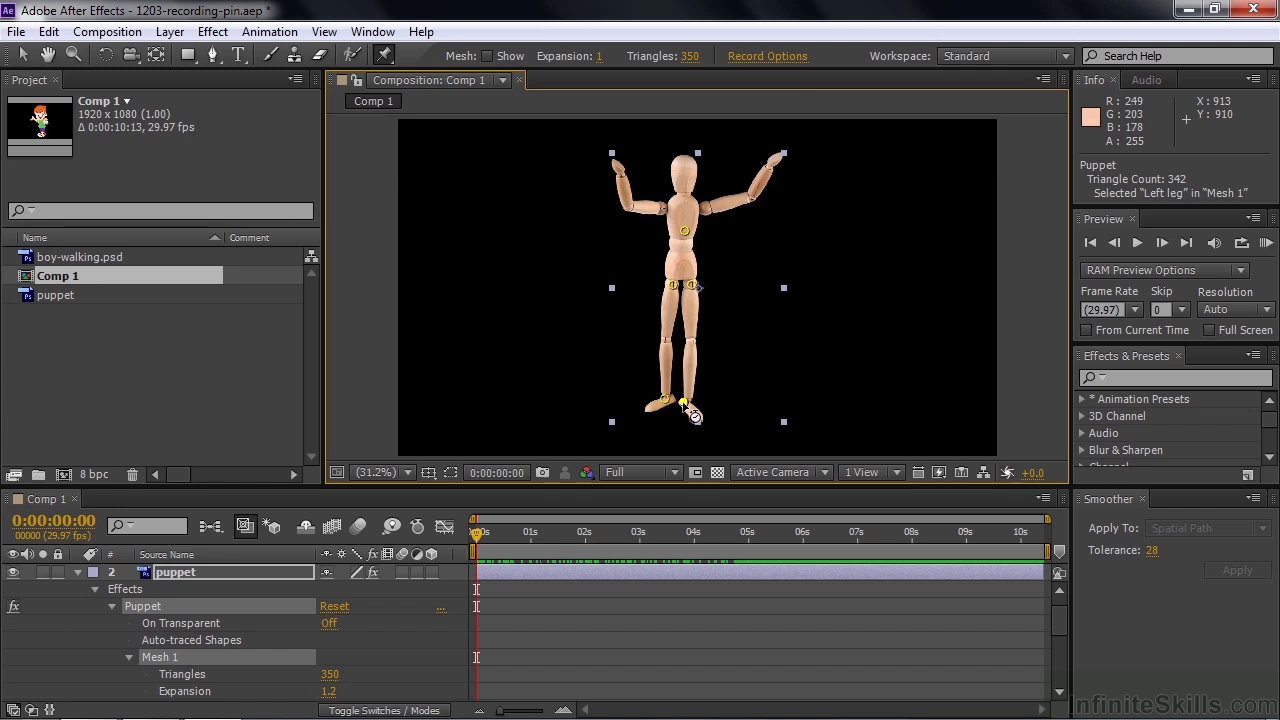
- Record the Left leg foot pin sliding rightward along the floor, then scrub to review the motion
{"action": "mouse_move", "coordinate": [684, 404]}
{"action": "left_mouse_down"}
{"action": "mouse_move", "coordinate": [723, 417]}
{"action": "mouse_move", "coordinate": [727, 402]}
{"action": "mouse_move", "coordinate": [950, 392]}
{"action": "left_mouse_up"}
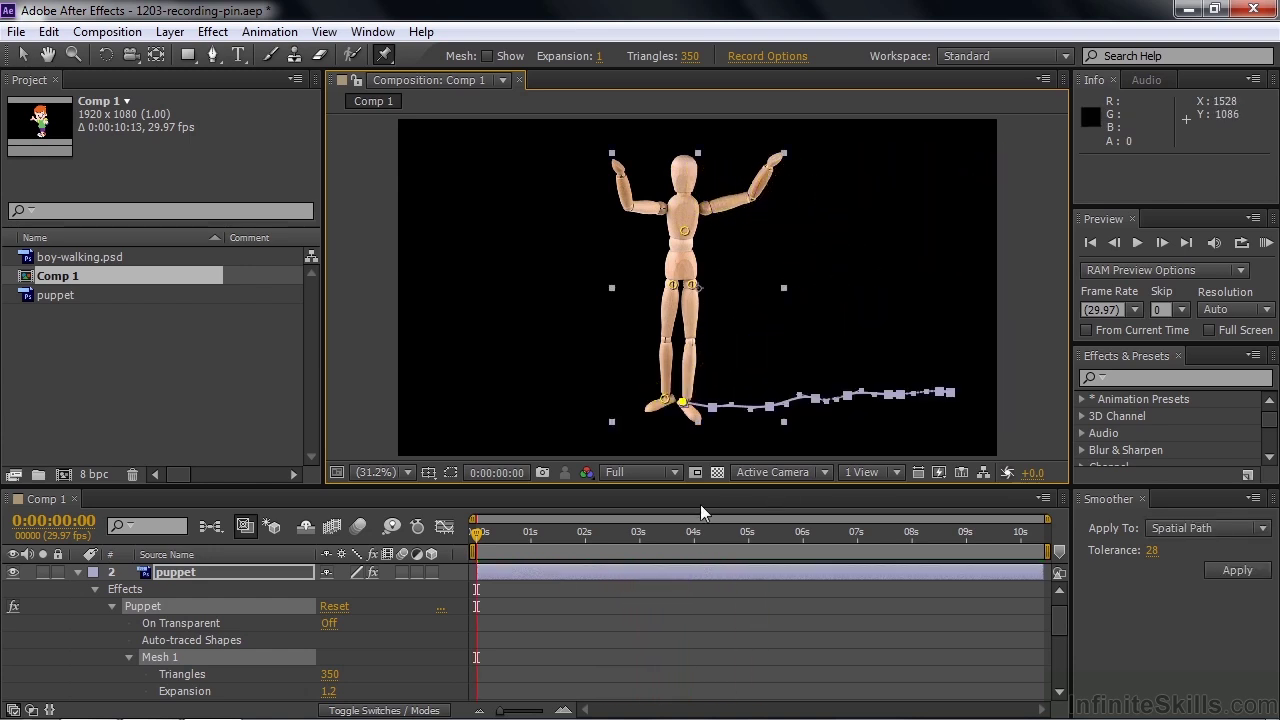
{"action": "left_click_drag", "start_coordinate": [476, 537], "coordinate": [445, 554]}
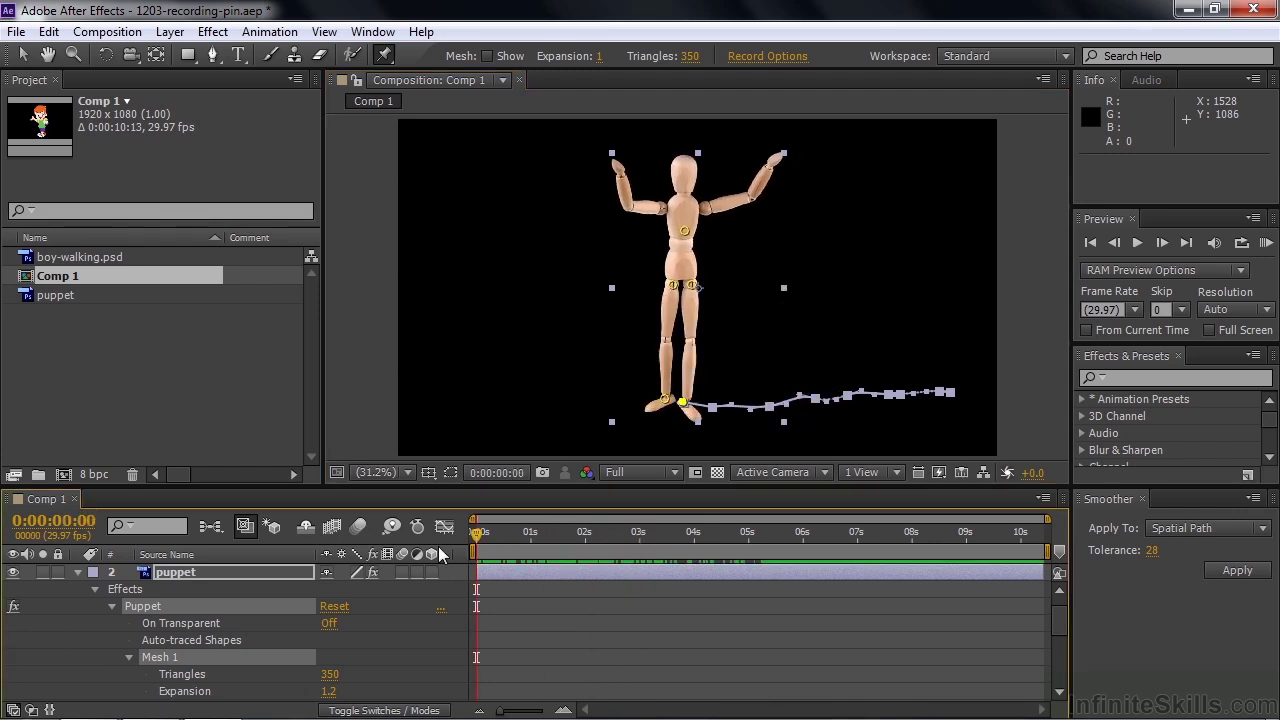
- Reveal the Left leg Position keyframes and make an early keyframe a hold keyframe
{"action": "left_click_drag", "start_coordinate": [1060, 624], "coordinate": [1060, 650]}
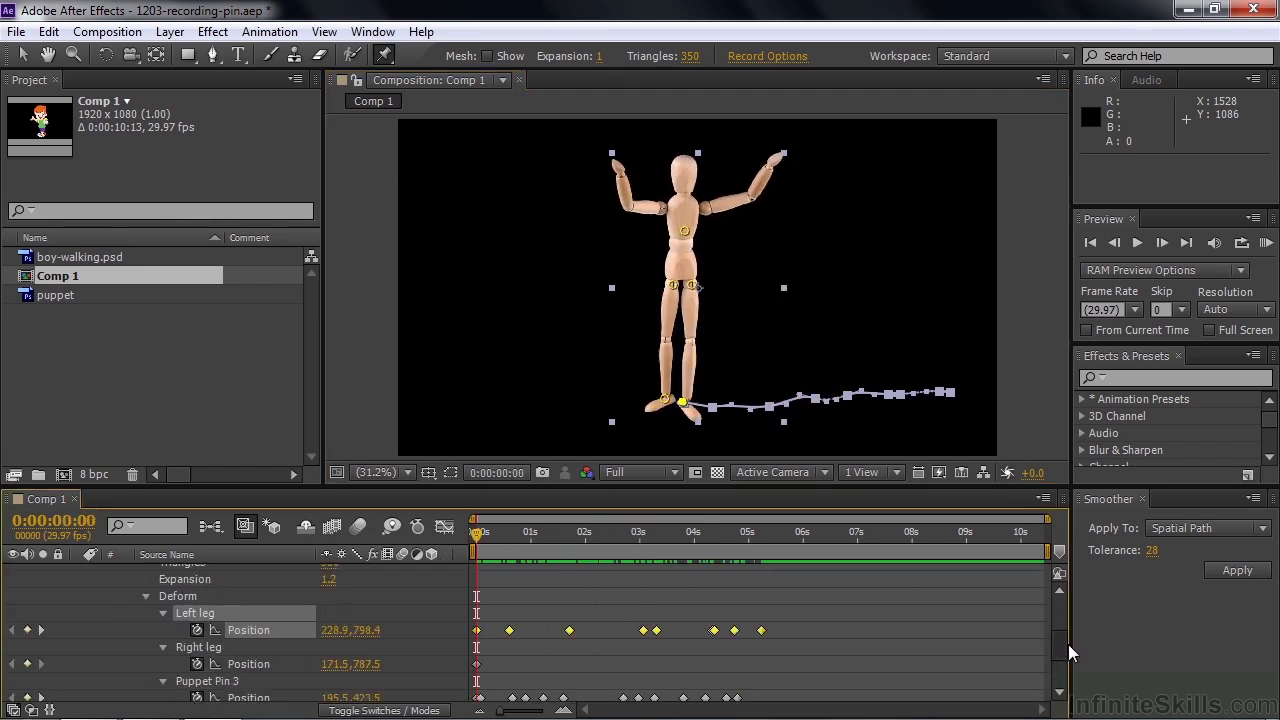
{"action": "left_click_drag", "start_coordinate": [481, 546], "coordinate": [509, 555]}
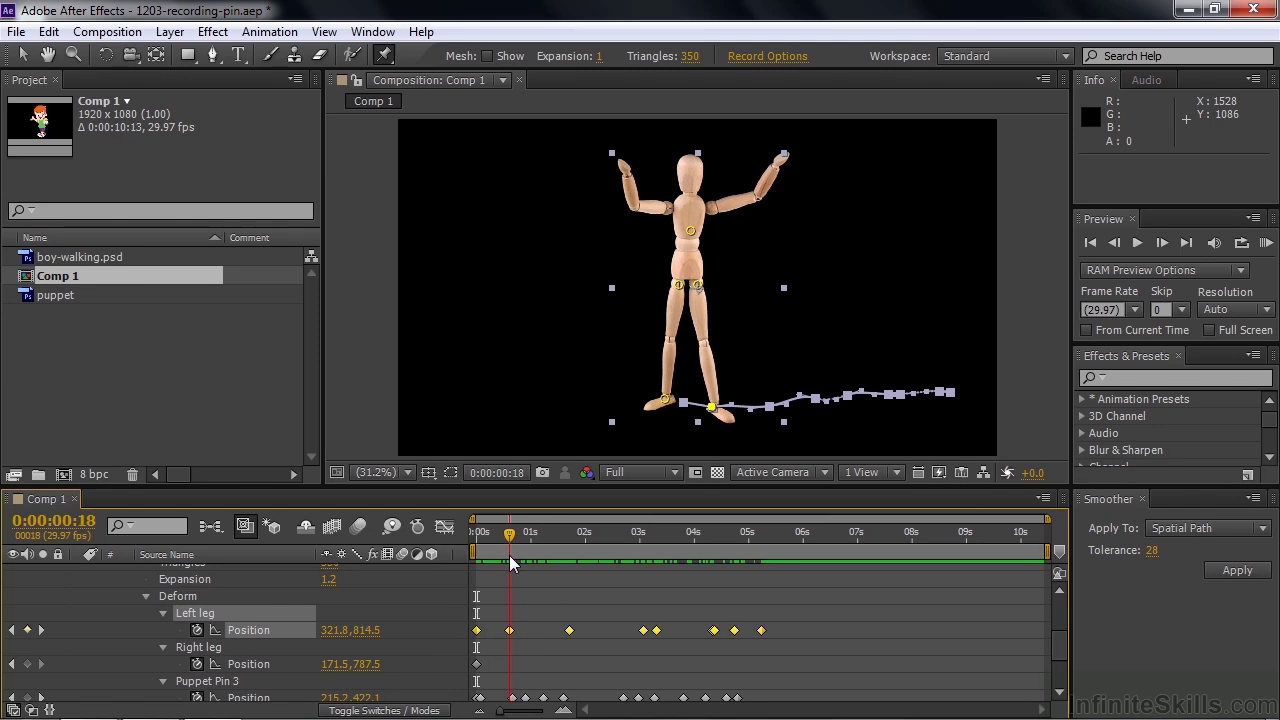
{"action": "left_click", "coordinate": [535, 634]}
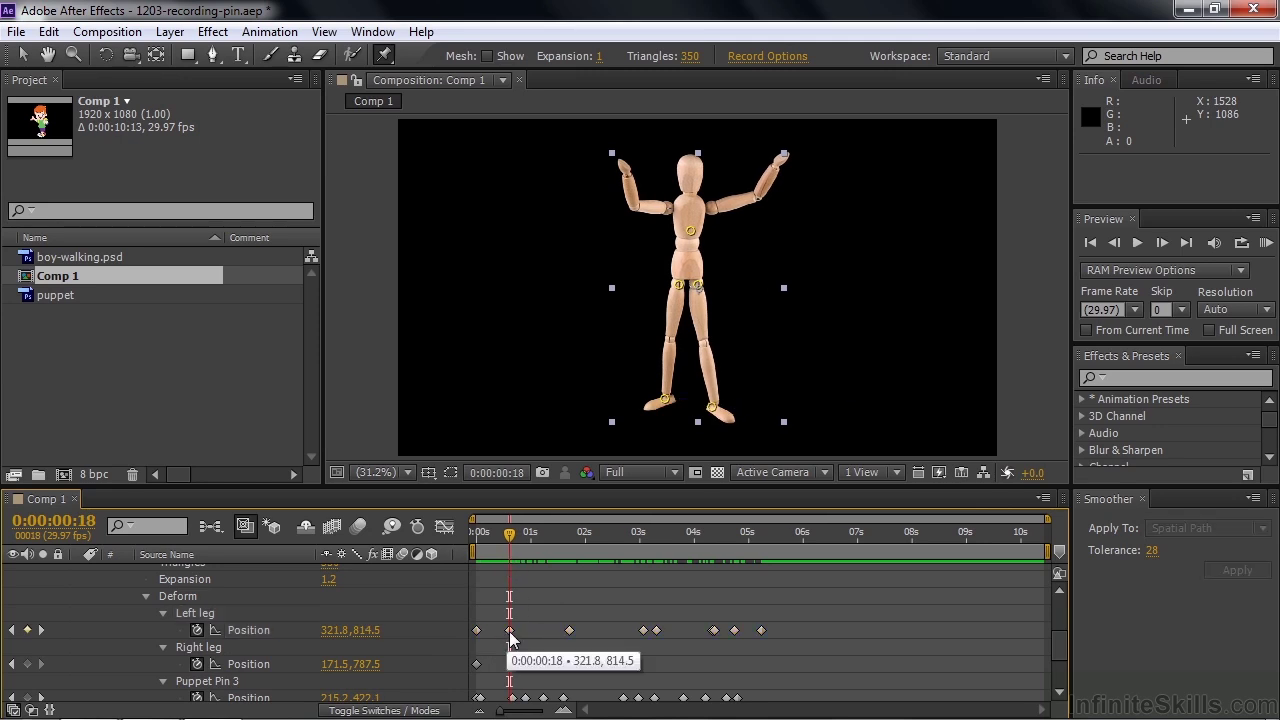
{"action": "right_click", "coordinate": [509, 633]}
{"action": "left_click", "coordinate": [587, 529]}
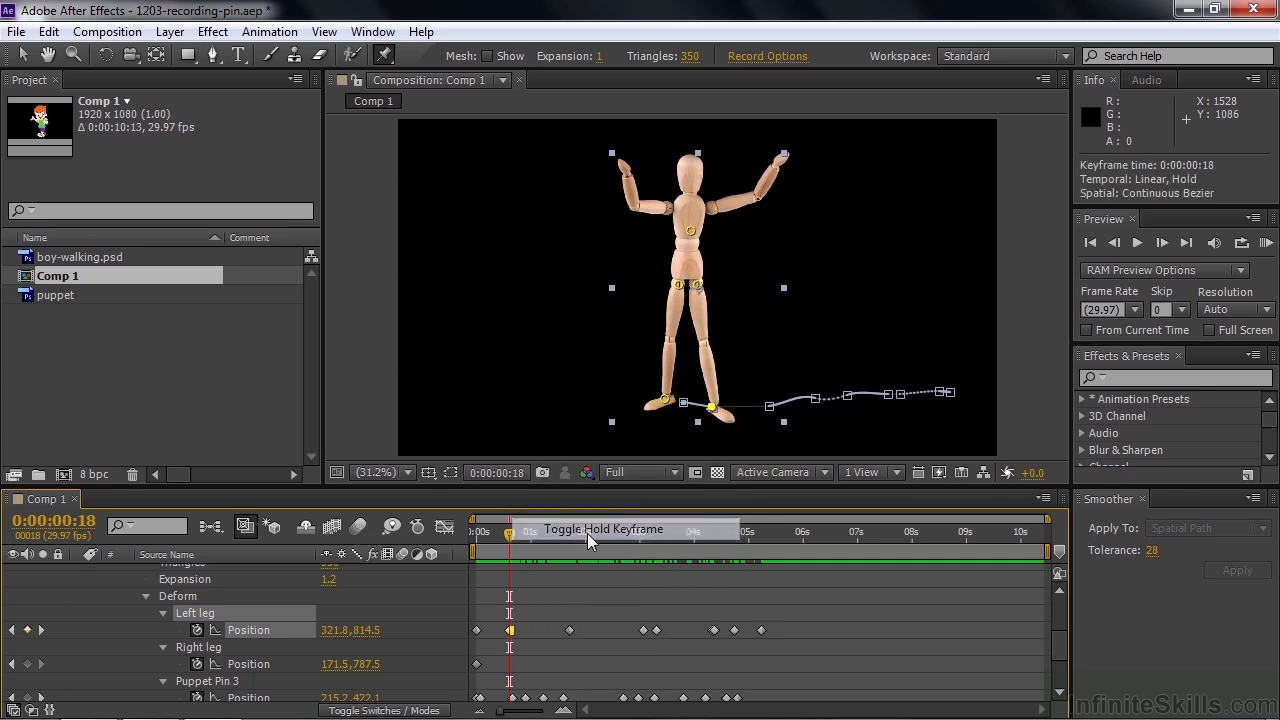
- Copy the Left leg keyframe near 1 second, paste it later, and make it hold
{"action": "left_click_drag", "start_coordinate": [510, 540], "coordinate": [541, 560]}
{"action": "left_click", "coordinate": [510, 630]}
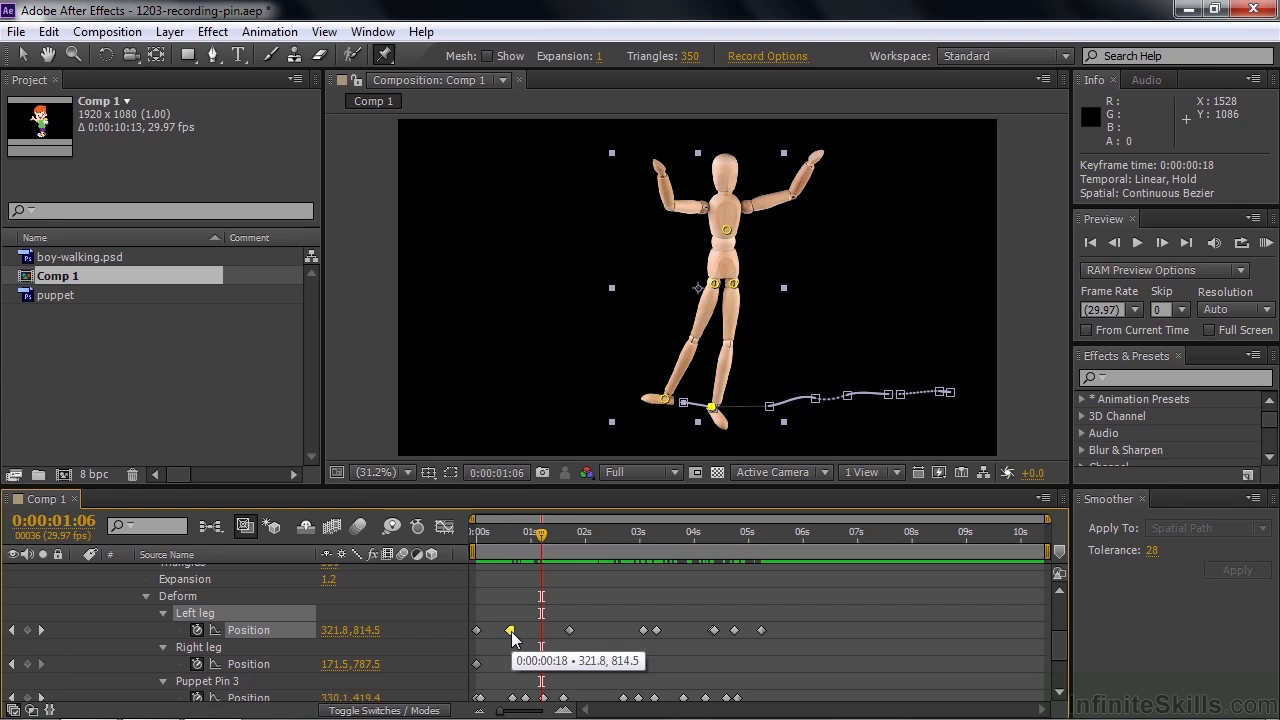
{"action": "key", "text": "ctrl+c"}
{"action": "key", "text": "ctrl+v"}
{"action": "right_click", "coordinate": [541, 631]}
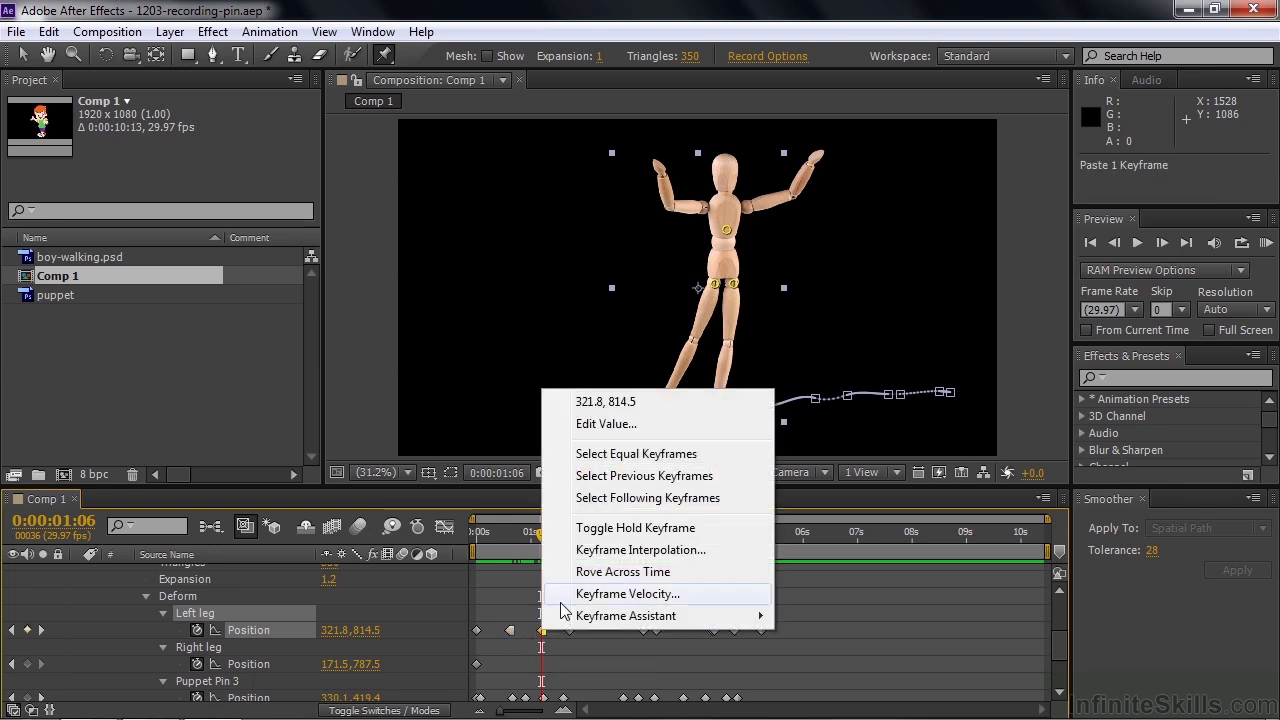
{"action": "left_click", "coordinate": [591, 528]}
- Make the next Left leg keyframe a hold keyframe
{"action": "left_click_drag", "start_coordinate": [544, 537], "coordinate": [572, 564]}
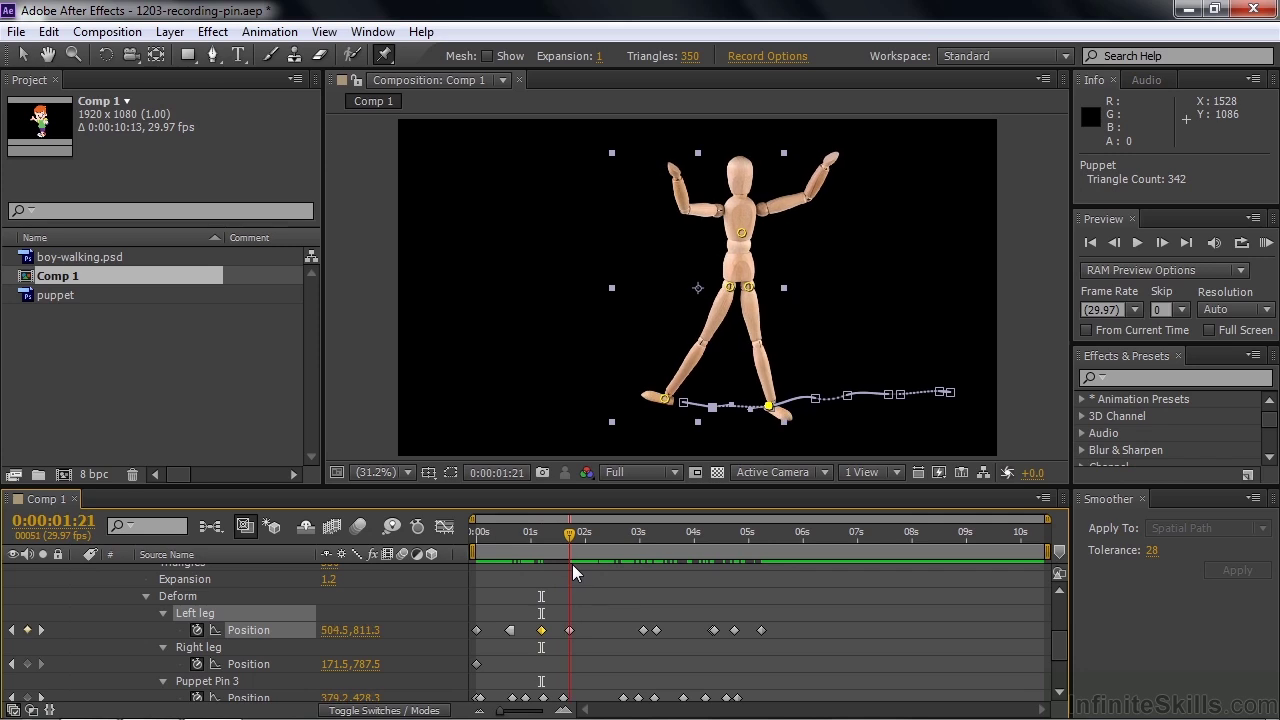
{"action": "right_click", "coordinate": [569, 631]}
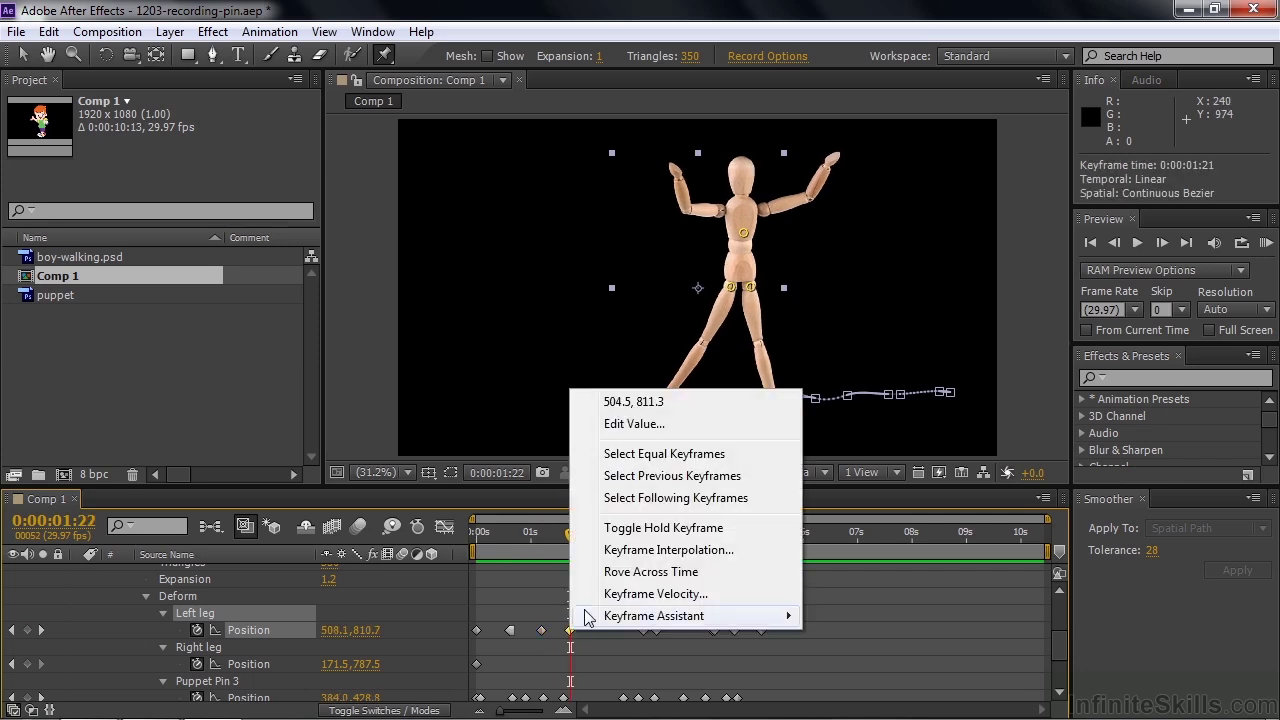
{"action": "left_click", "coordinate": [622, 528]}
- Paste a copy of the held keyframe later, restore normal interpolation, and confirm the foot stays planted
{"action": "left_click_drag", "start_coordinate": [573, 548], "coordinate": [603, 551]}
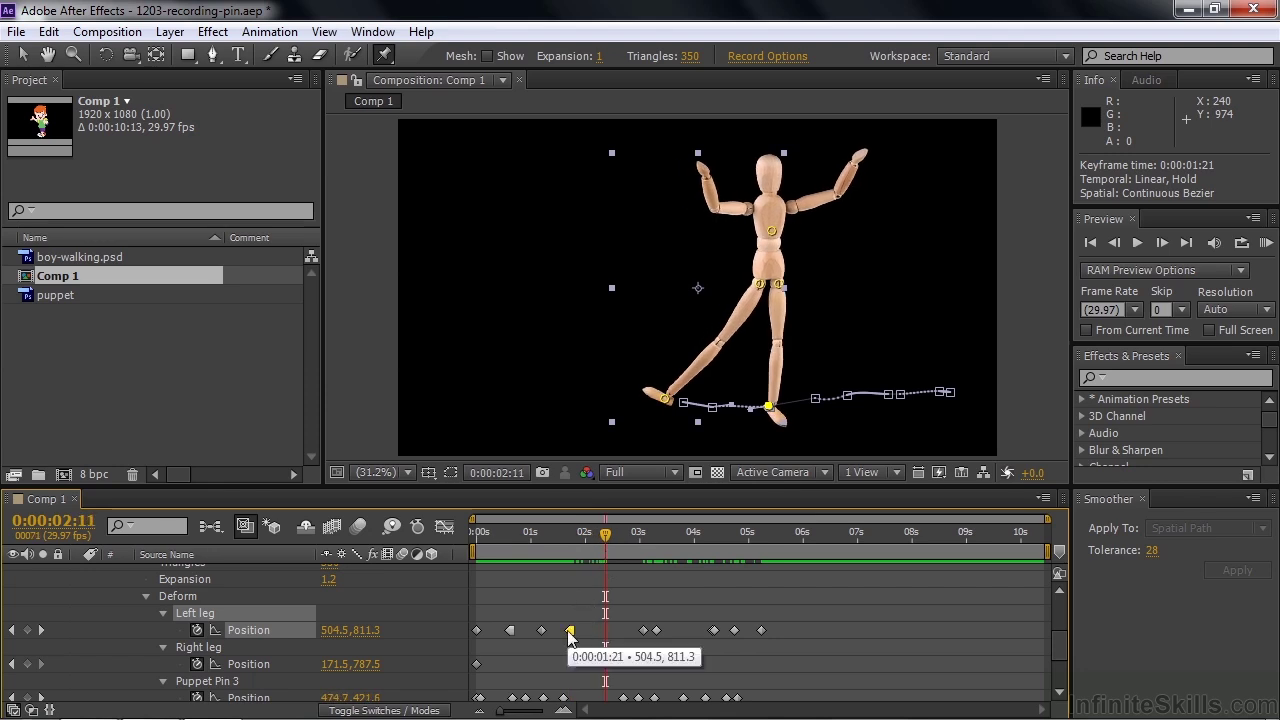
{"action": "key", "text": "ctrl+c"}
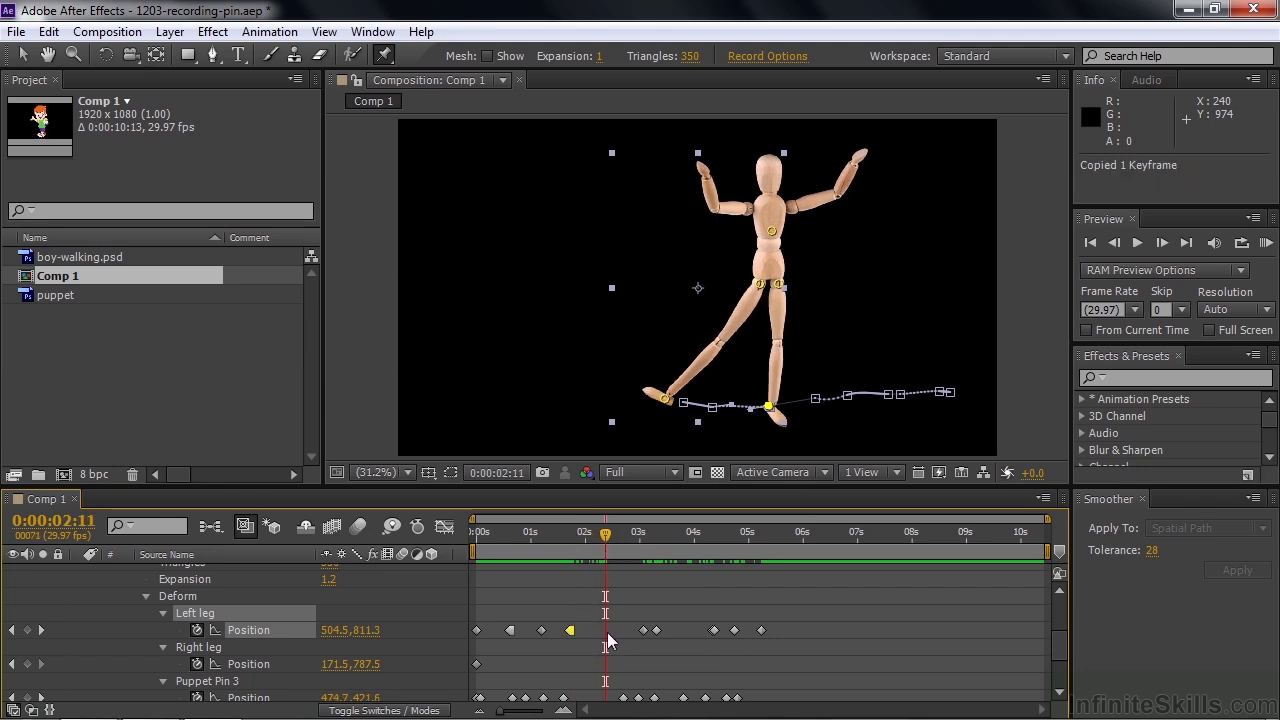
{"action": "key", "text": "ctrl+v"}
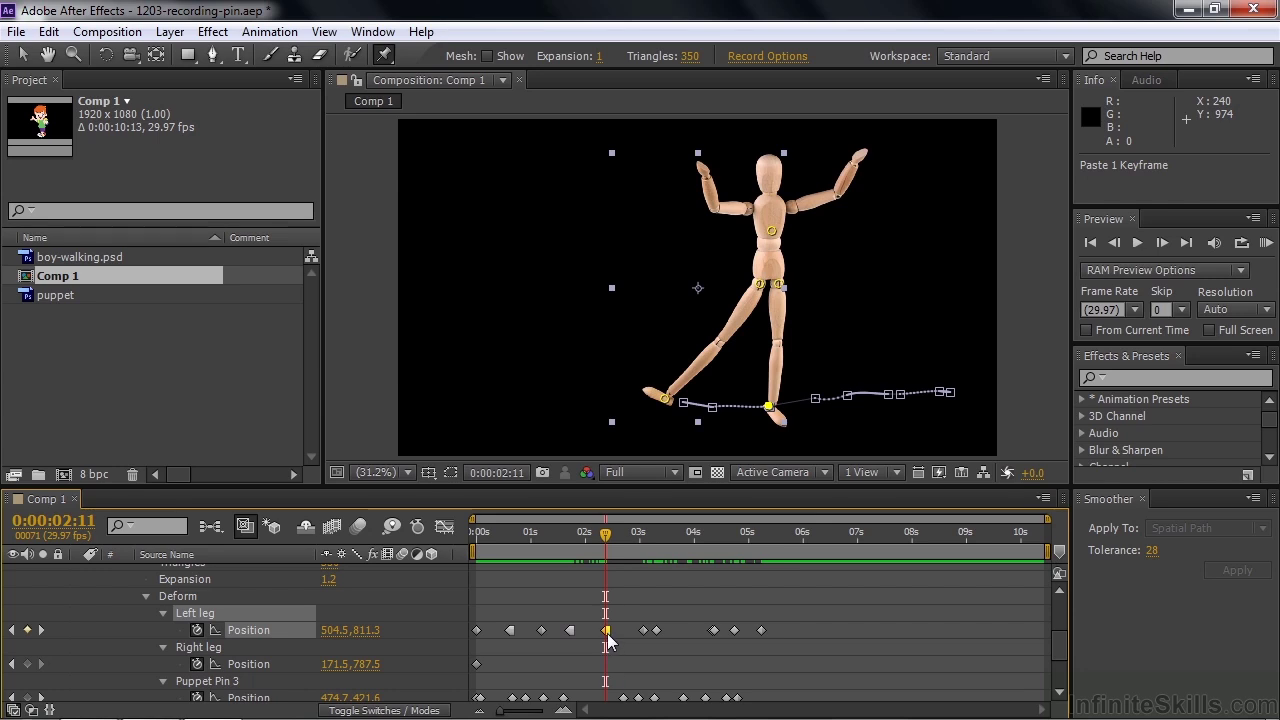
{"action": "right_click", "coordinate": [608, 640]}
{"action": "left_click", "coordinate": [668, 529]}
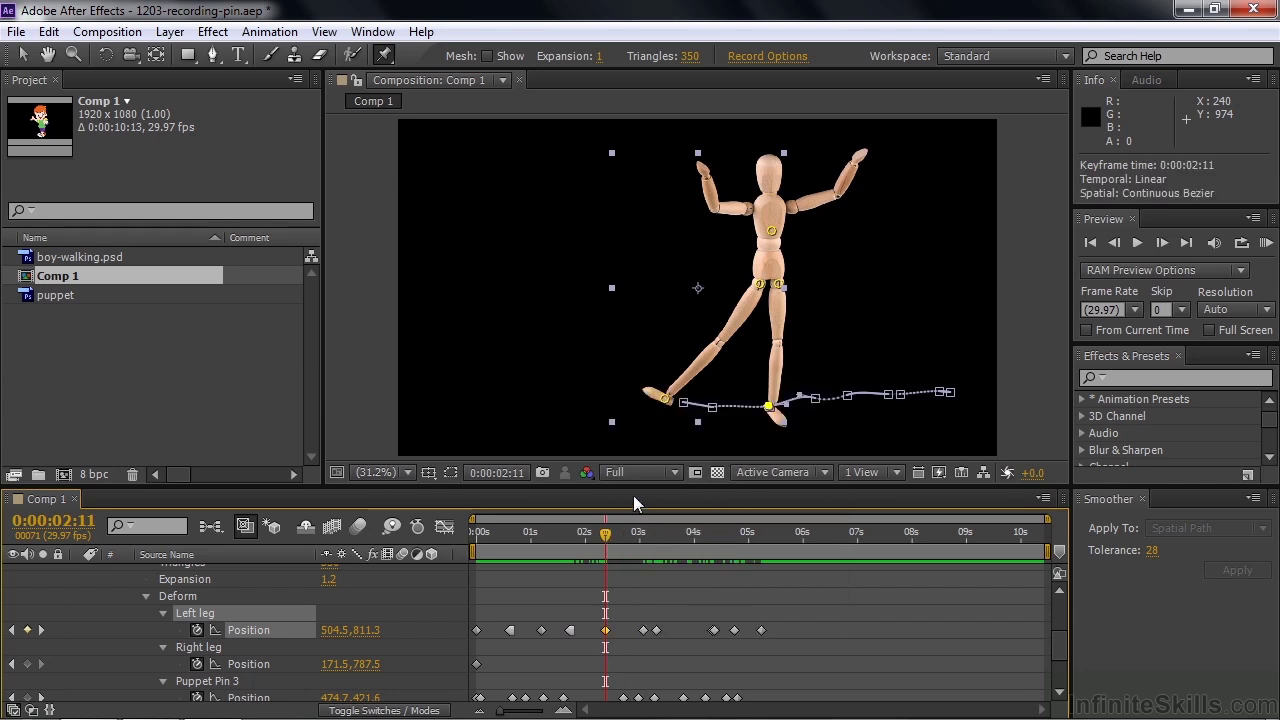
{"action": "left_click_drag", "start_coordinate": [607, 538], "coordinate": [456, 591]}
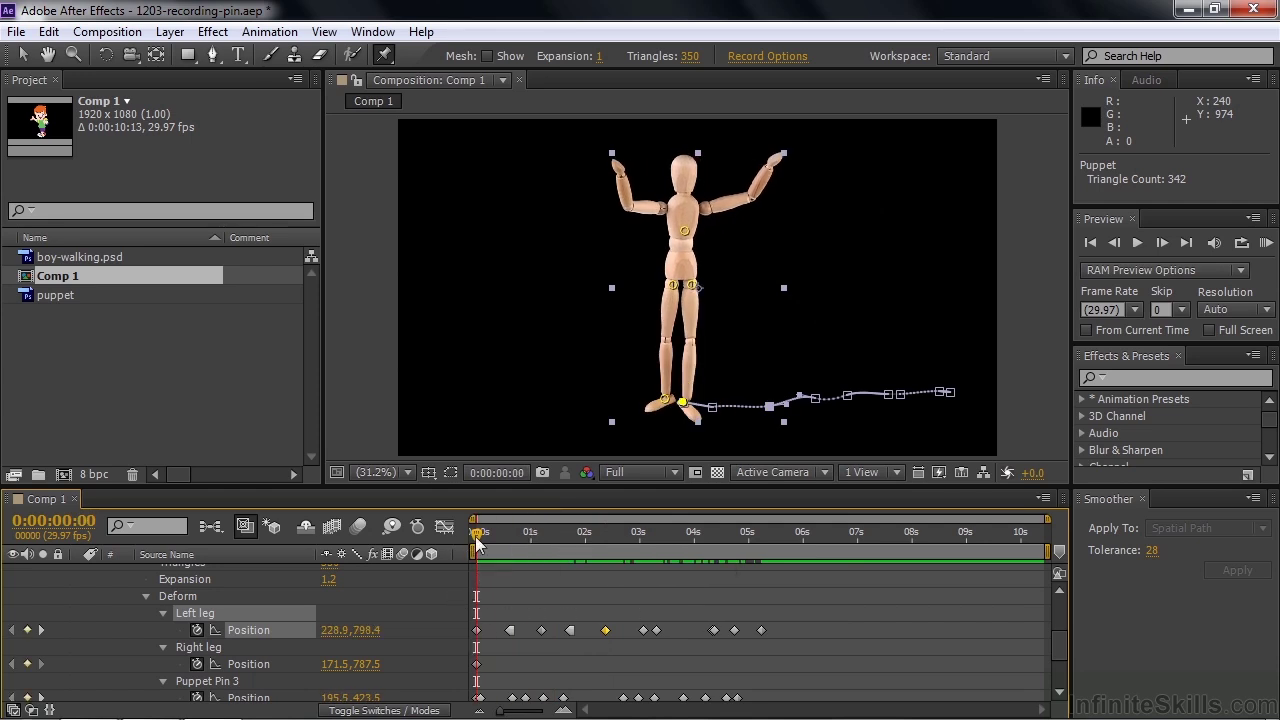
- At frame 23, record the Right leg foot pin stepping rightward, then scrub to review the walk
{"action": "left_click_drag", "start_coordinate": [477, 542], "coordinate": [516, 542]}
{"action": "left_click_drag", "start_coordinate": [513, 543], "coordinate": [510, 546]}
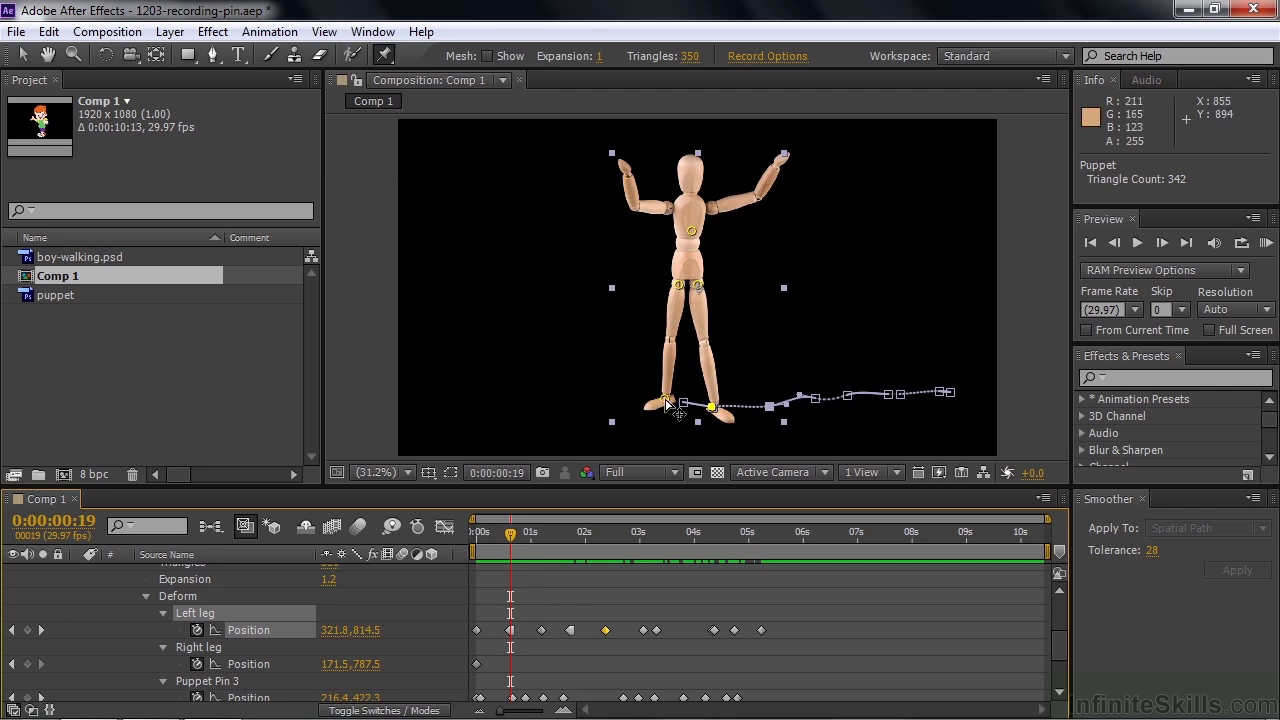
{"action": "mouse_move", "coordinate": [667, 402]}
{"action": "left_mouse_down"}
{"action": "mouse_move", "coordinate": [591, 398]}
{"action": "mouse_move", "coordinate": [700, 414]}
{"action": "mouse_move", "coordinate": [877, 403]}
{"action": "mouse_move", "coordinate": [885, 425]}
{"action": "left_mouse_up"}
{"action": "left_click_drag", "start_coordinate": [510, 540], "coordinate": [632, 573]}
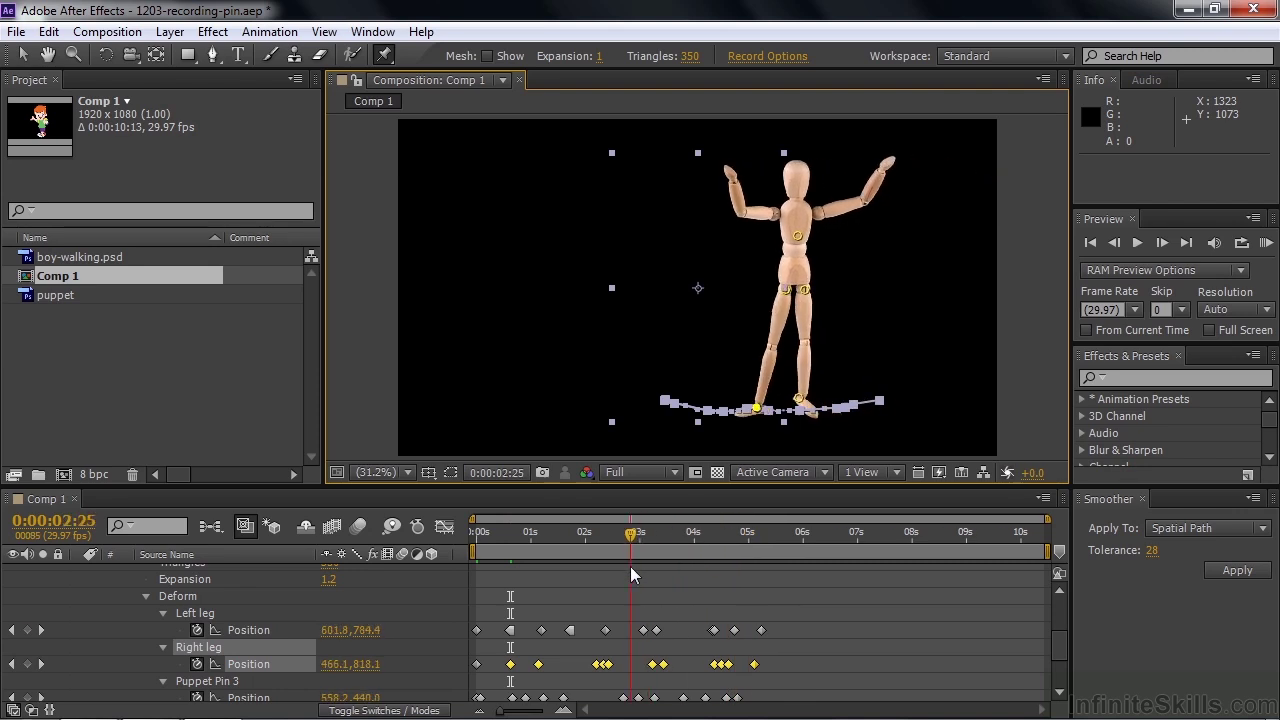